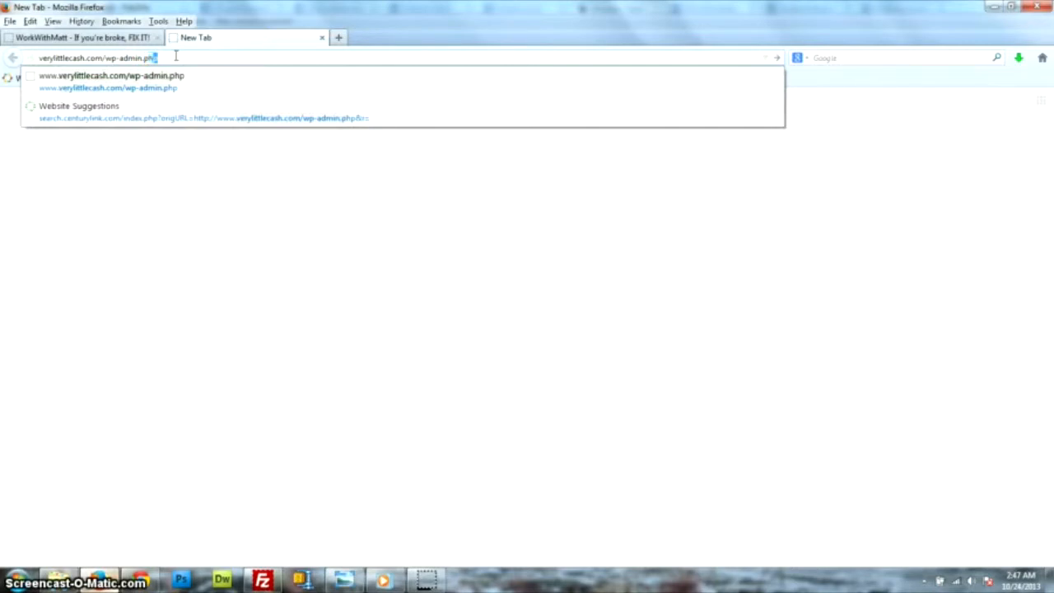
Load verylittlecash.com/wp-admin.php in the new tab.
{"action": "key", "text": "Return"}
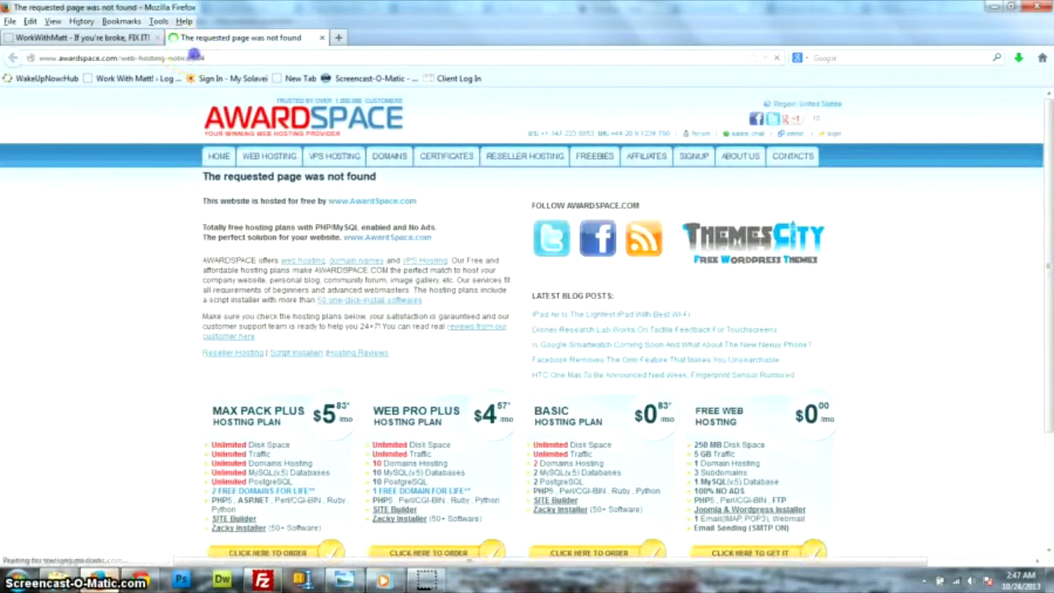
Go to verylittlecash.com/wp-login.php to reach WordPress's missing wp-config.php notice.
{"action": "left_click", "coordinate": [194, 56]}
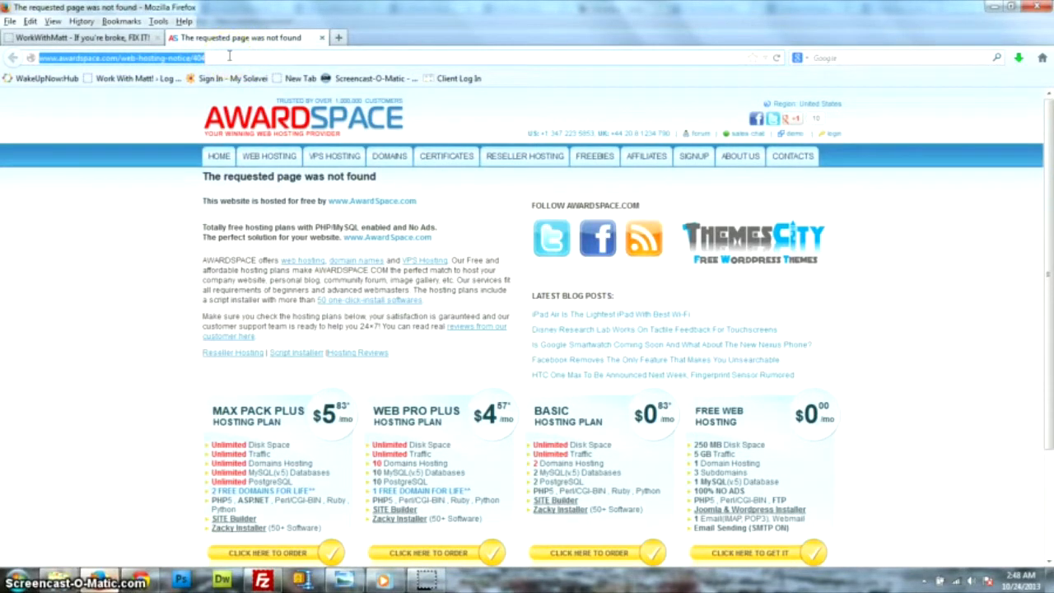
{"action": "type", "text": "verylittlecash.com/"}
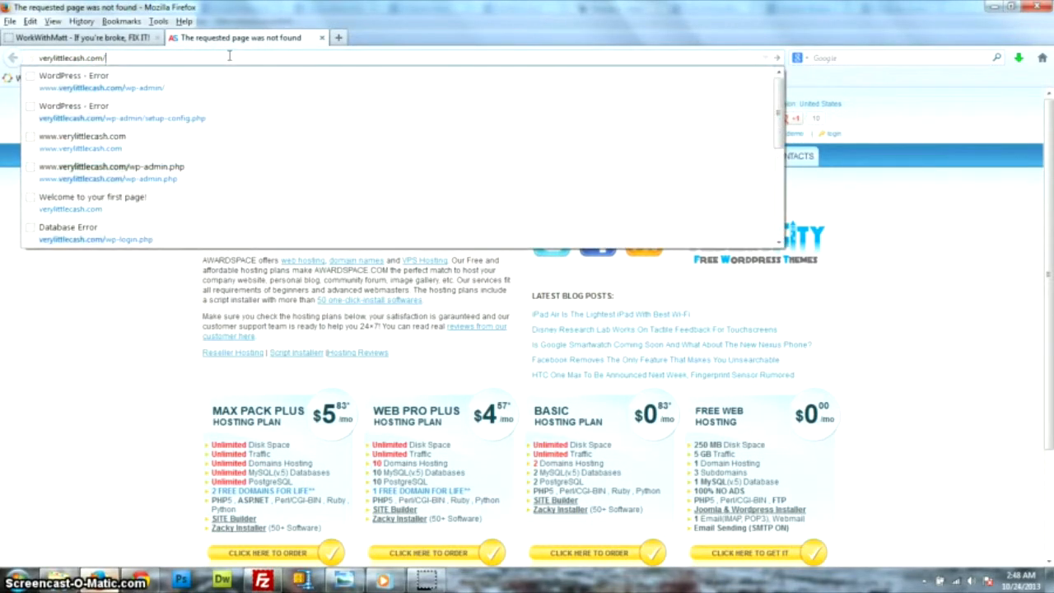
{"action": "type", "text": "wp"}
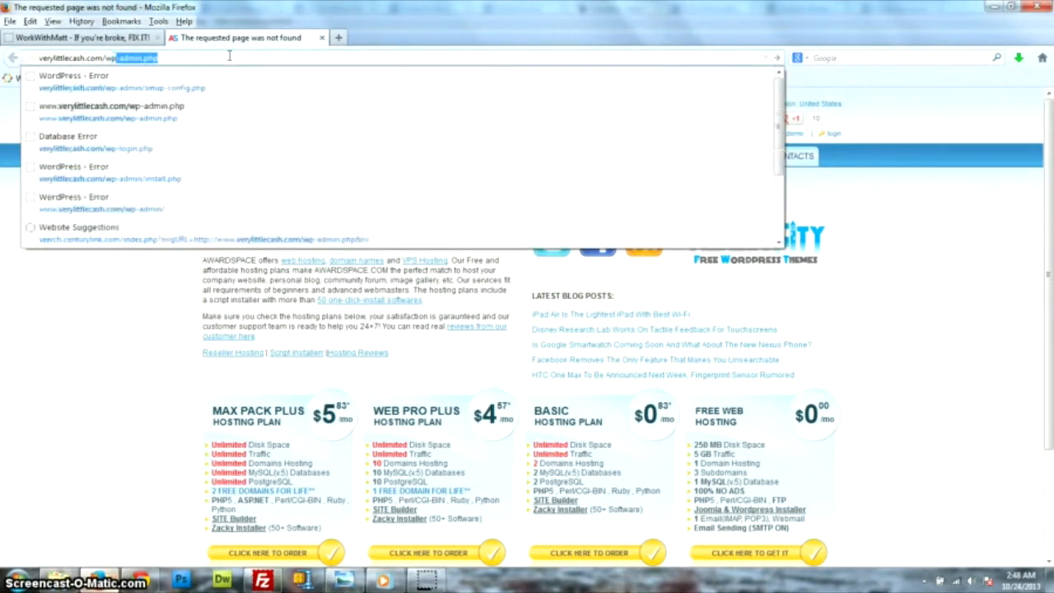
{"action": "type", "text": "-"}
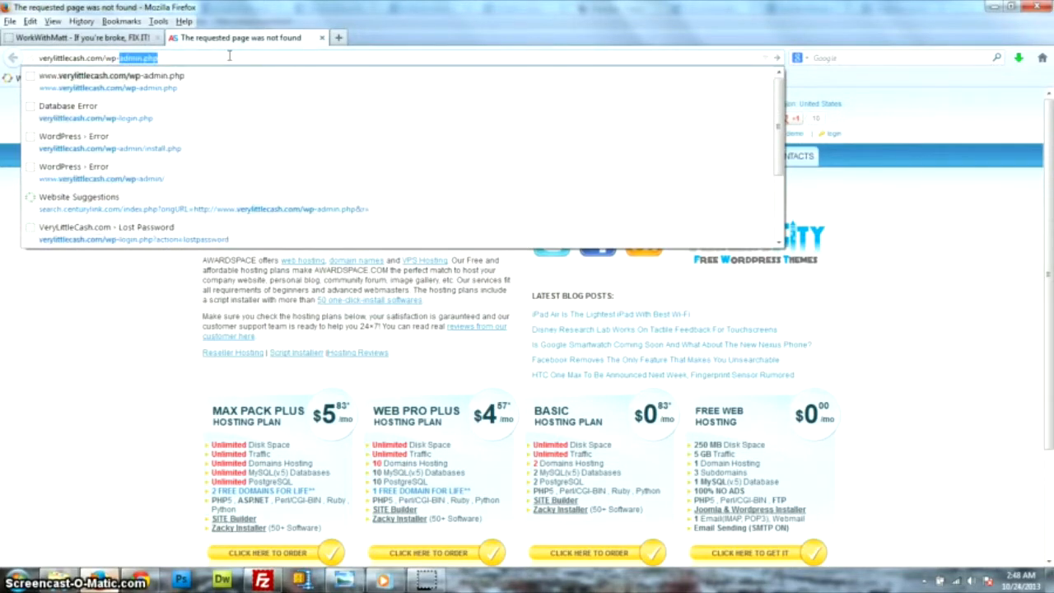
{"action": "type", "text": "login"}
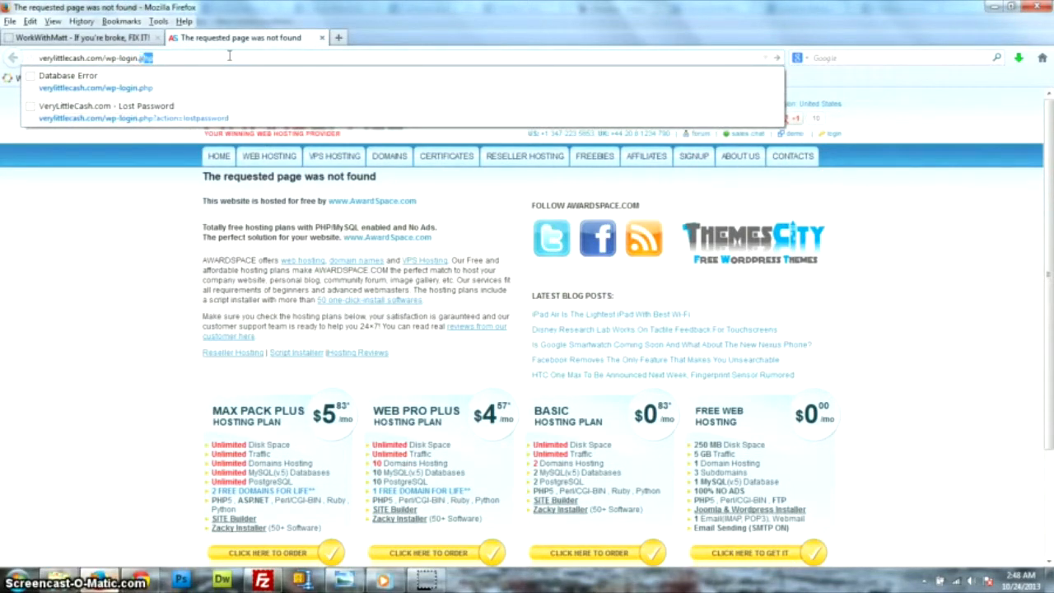
{"action": "type", "text": ".php"}
{"action": "key", "text": "Return"}
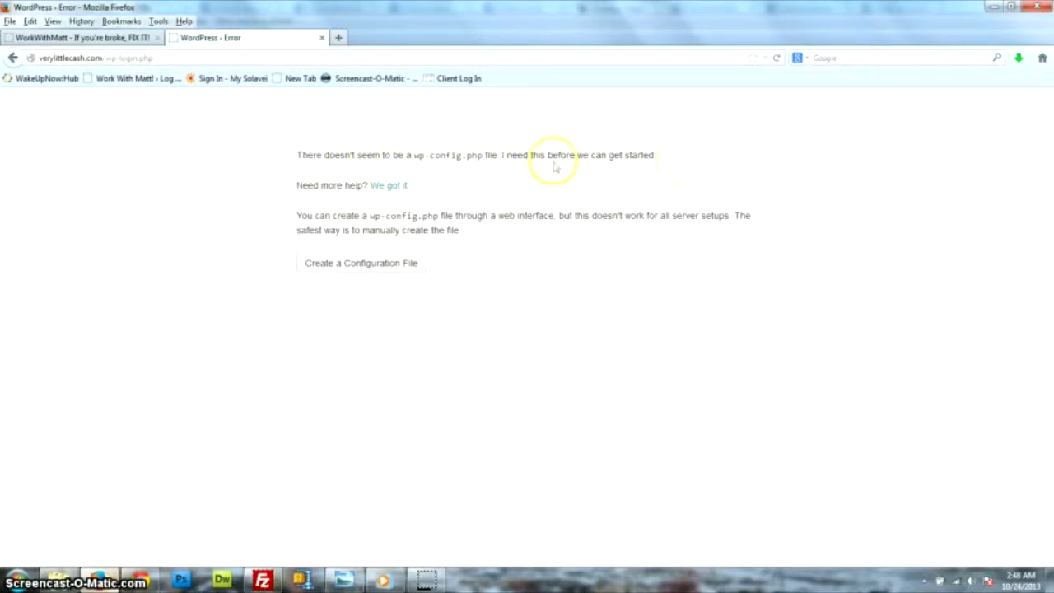
Start creating wp-config.php and continue past 'Let's go!' to the database details form.
{"action": "left_click", "coordinate": [356, 269]}
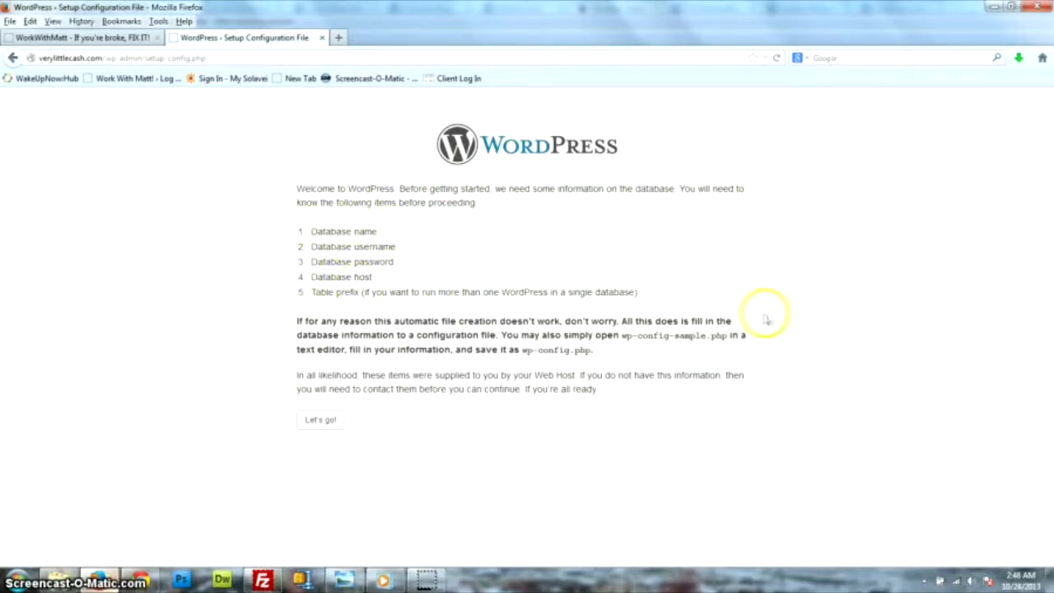
{"action": "left_click", "coordinate": [370, 160]}
{"action": "left_click", "coordinate": [320, 420]}
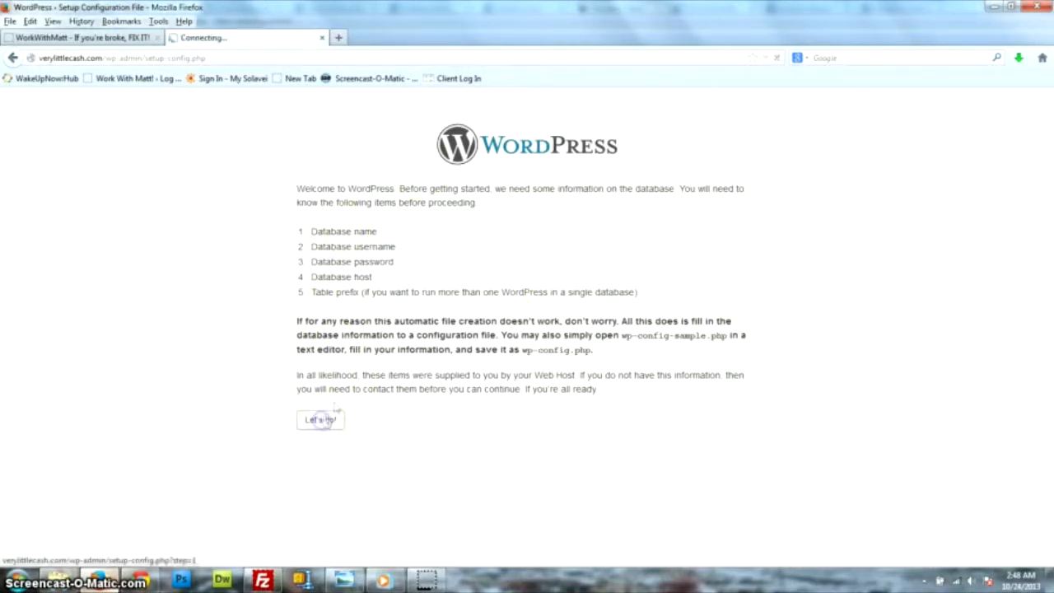
Open awardspace.com in a new browser tab.
{"action": "left_click", "coordinate": [338, 39]}
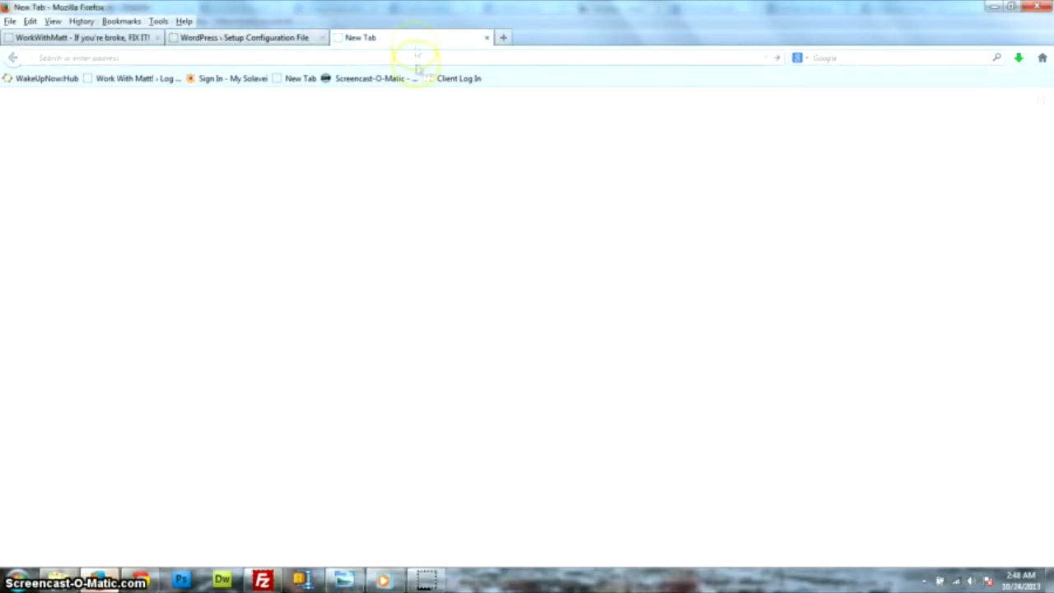
{"action": "type", "text": "awardp"}
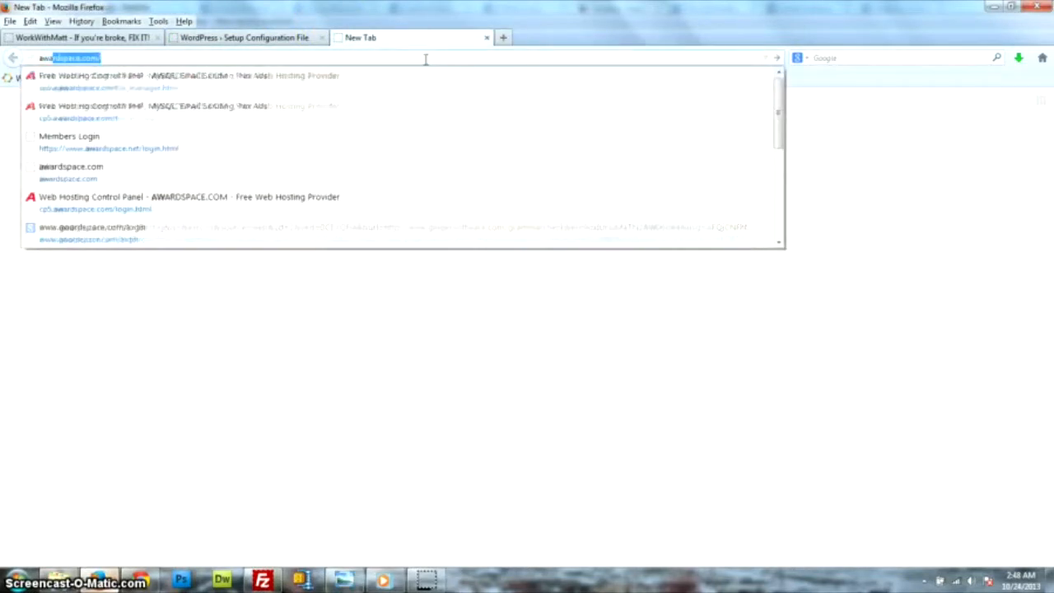
{"action": "key", "text": "BackSpace"}
{"action": "type", "text": "sp"}
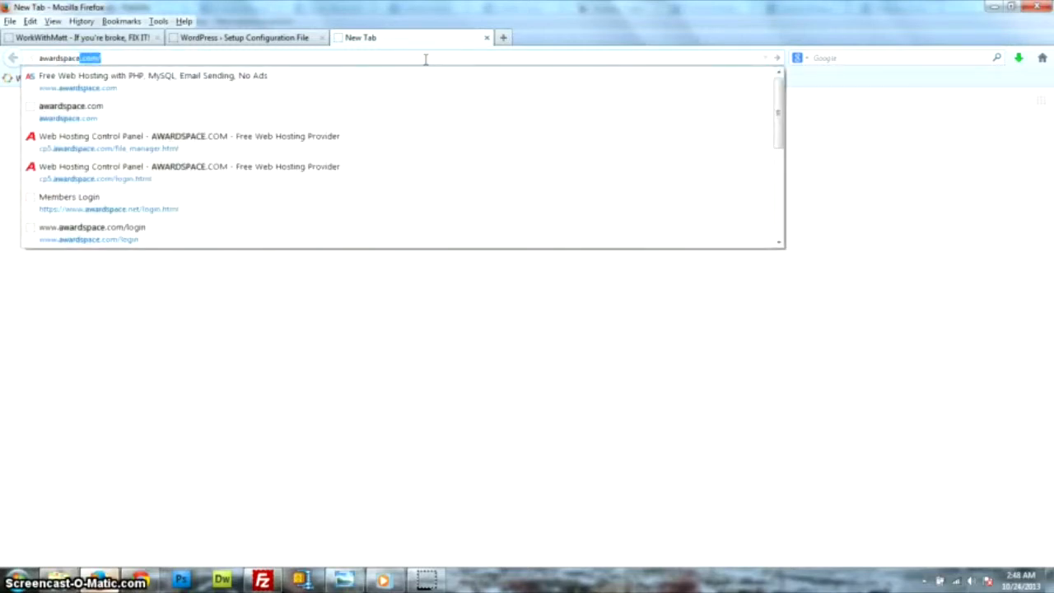
{"action": "key", "text": "Return"}
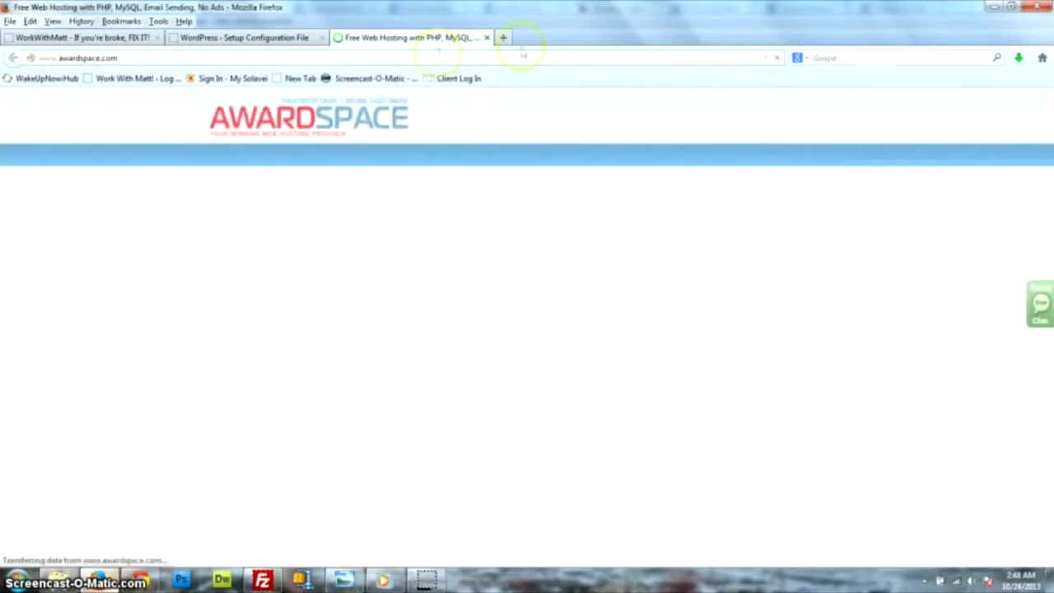
Log in to AwardSpace with the saved login e-mail and the account password.
{"action": "left_click", "coordinate": [834, 133]}
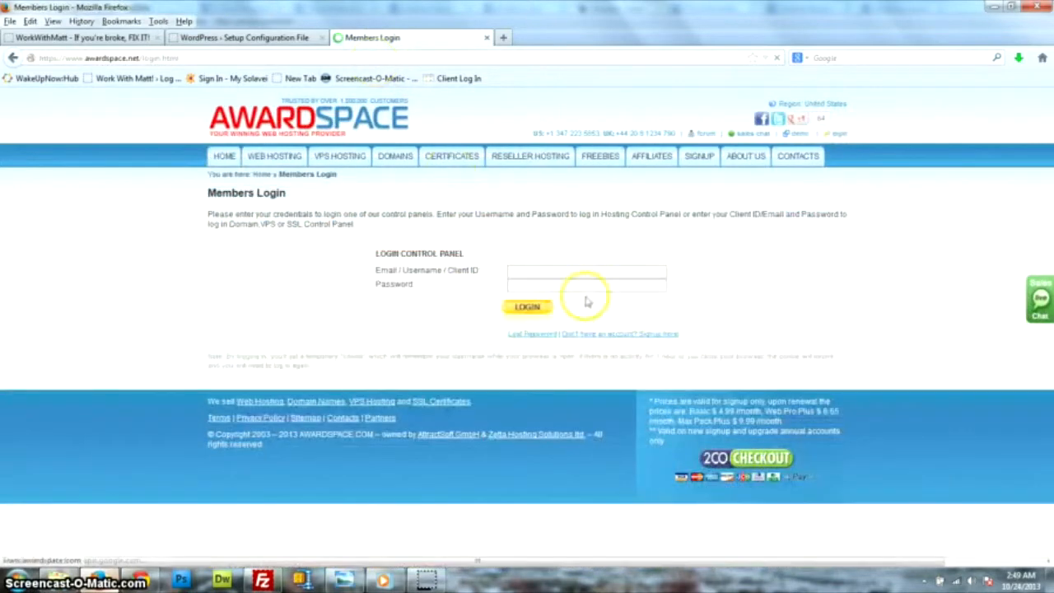
{"action": "left_click", "coordinate": [591, 272]}
{"action": "left_click", "coordinate": [593, 272]}
{"action": "key", "text": "Down"}
{"action": "key", "text": "Return"}
{"action": "left_click", "coordinate": [577, 286]}
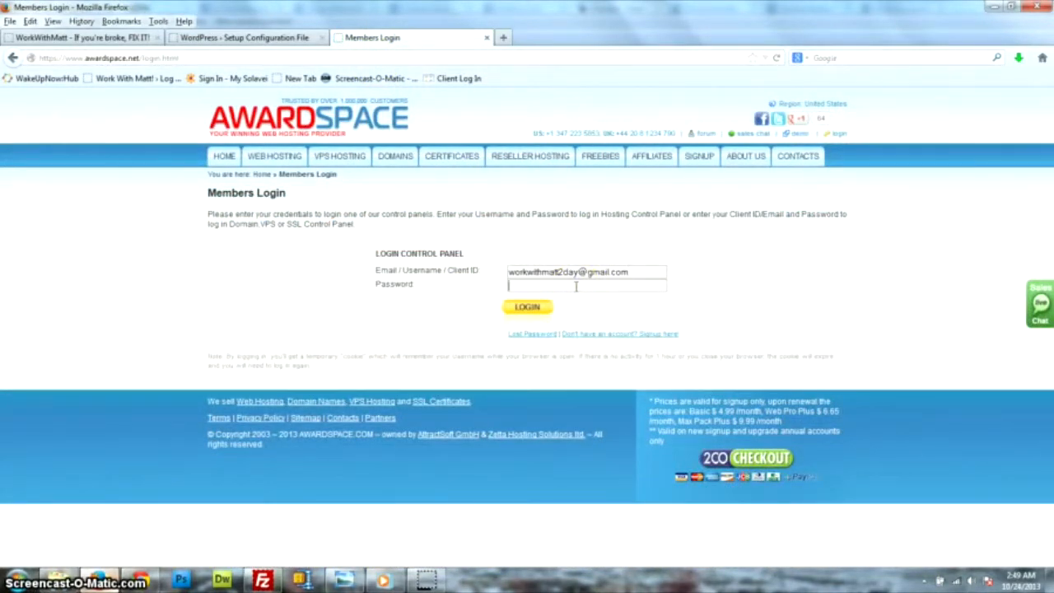
{"action": "type", "text": "•••••••••••"}
{"action": "key", "text": "Return"}
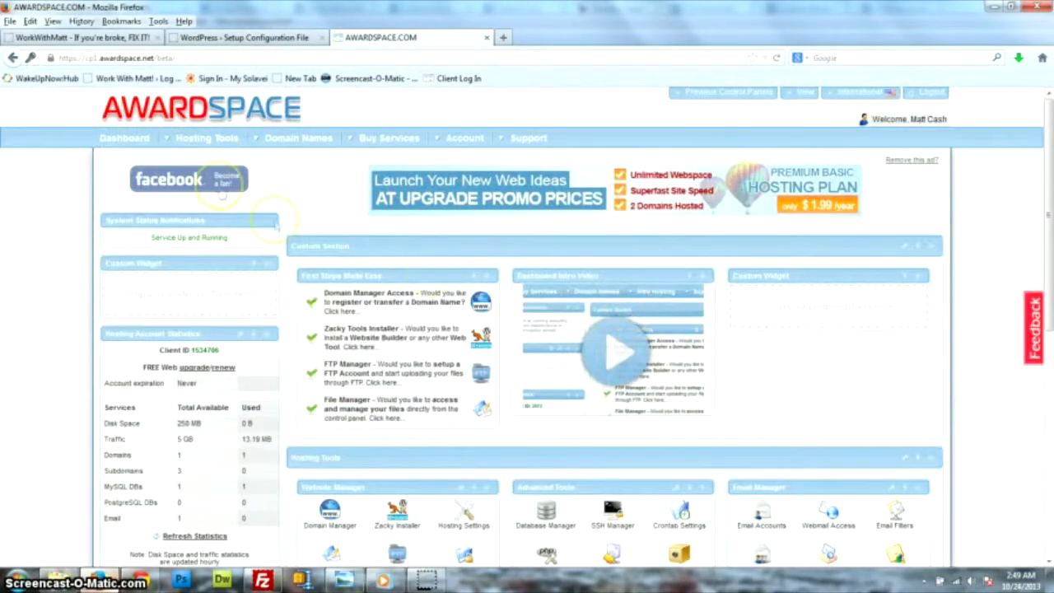
Open the MySQL Database Manager in the AwardSpace control panel.
{"action": "scroll", "coordinate": [544, 301], "scroll_direction": "down", "scroll_amount": 5}
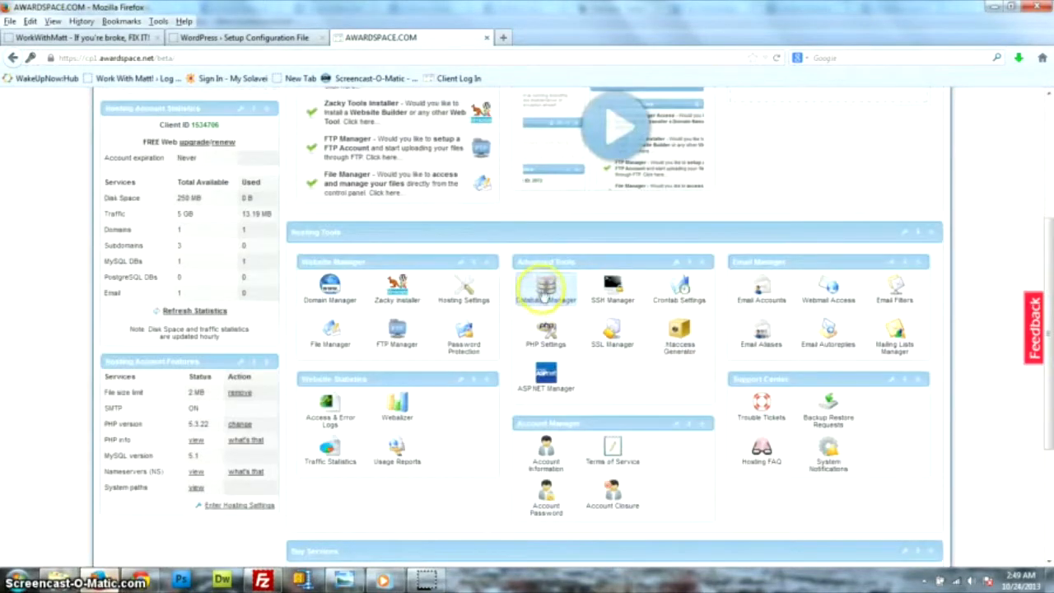
{"action": "left_click", "coordinate": [544, 295]}
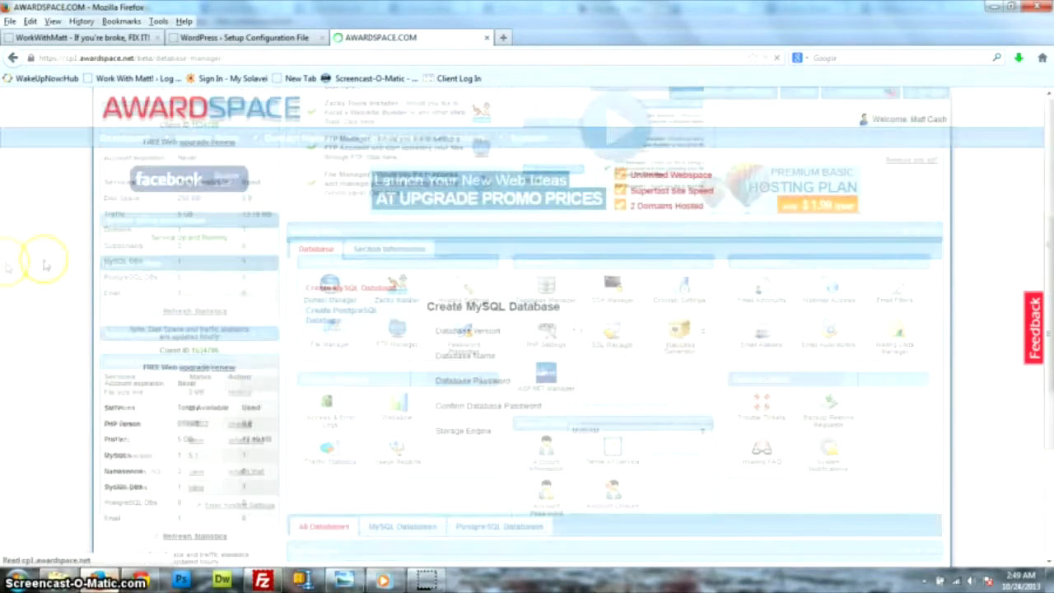
{"action": "scroll", "coordinate": [617, 318], "scroll_direction": "down", "scroll_amount": 4}
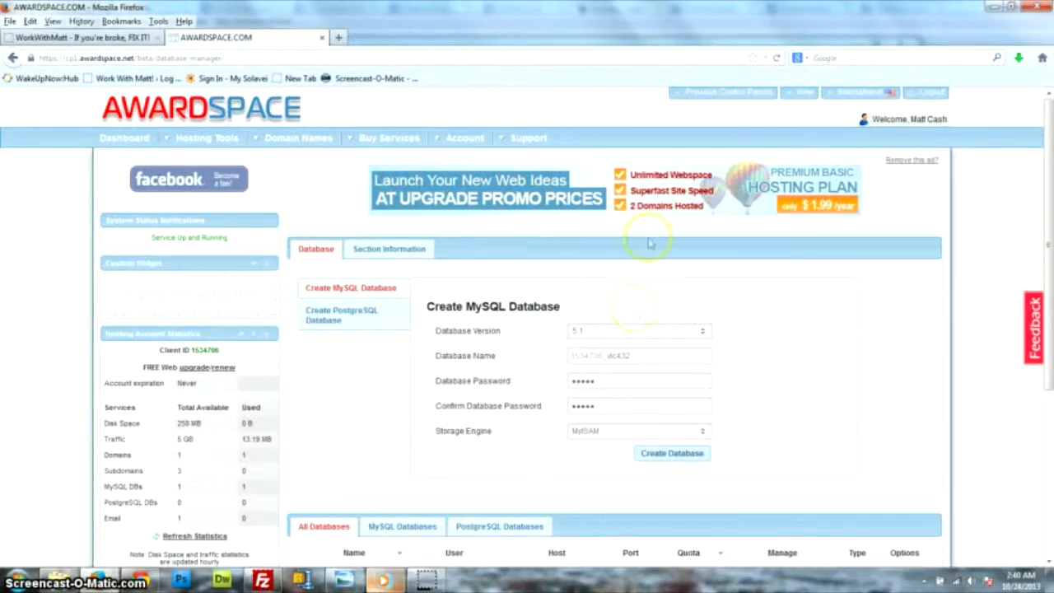
{"action": "scroll", "coordinate": [725, 257], "scroll_direction": "down", "scroll_amount": 3}
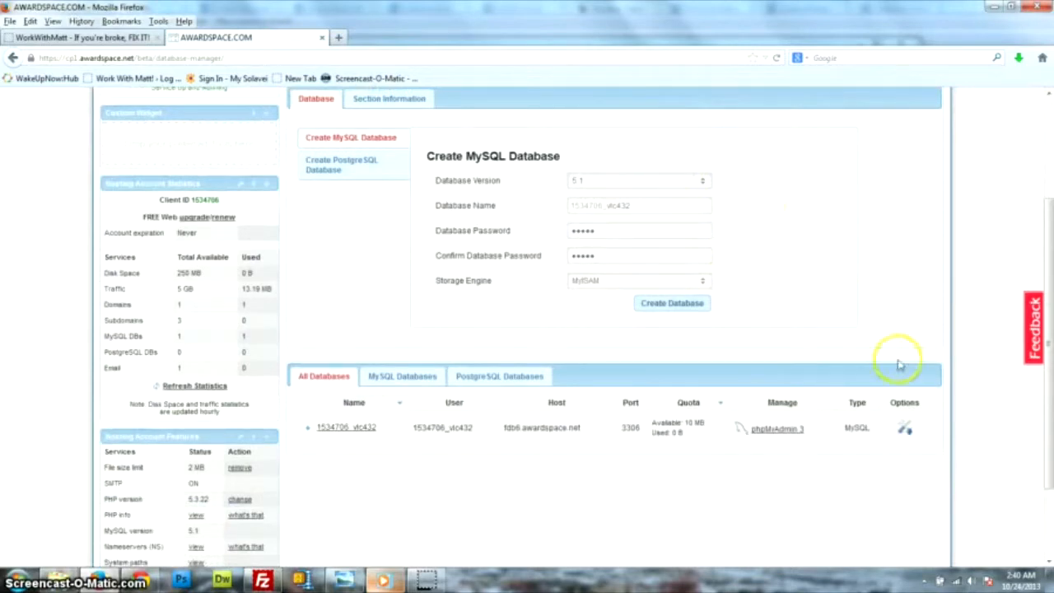
{"action": "scroll", "coordinate": [380, 468], "scroll_direction": "up", "scroll_amount": 1}
{"action": "scroll", "coordinate": [960, 381], "scroll_direction": "down", "scroll_amount": 2}
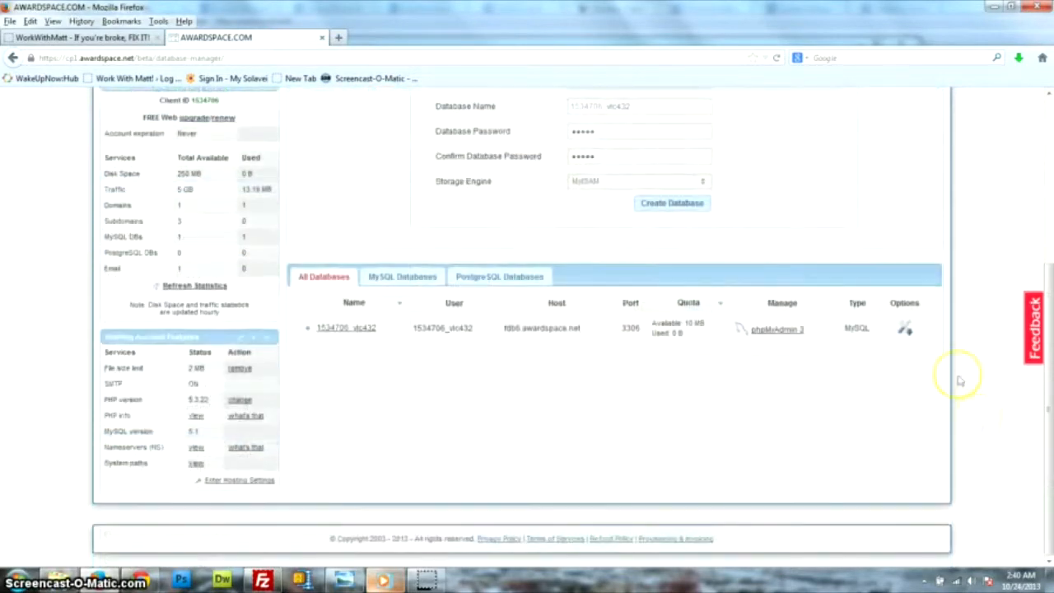
Delete the existing MySQL database through its Options menu and confirm with Yes.
{"action": "left_click", "coordinate": [907, 330]}
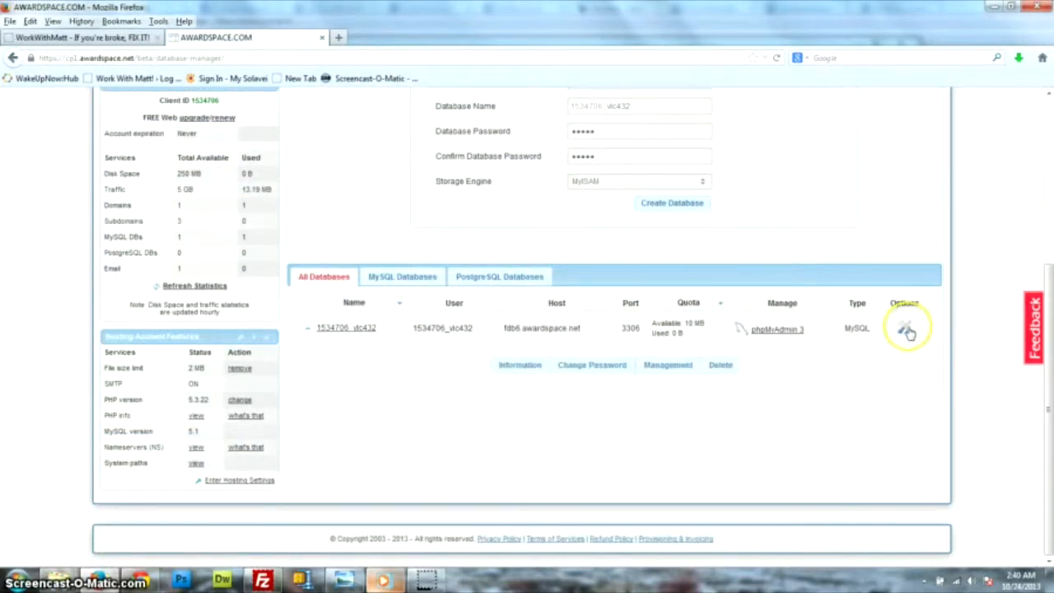
{"action": "left_click", "coordinate": [720, 365]}
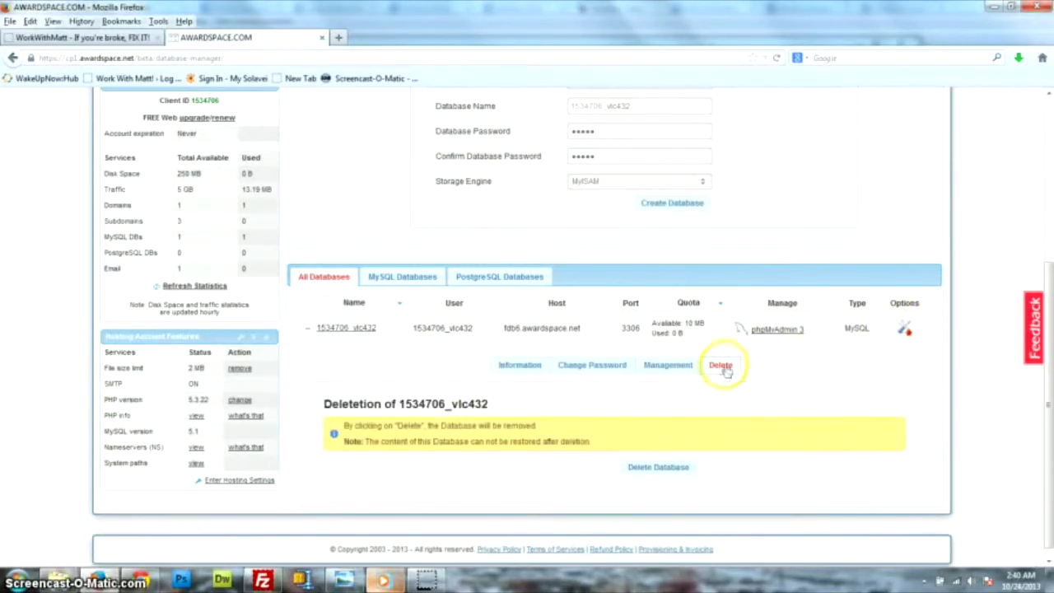
{"action": "left_click", "coordinate": [663, 468]}
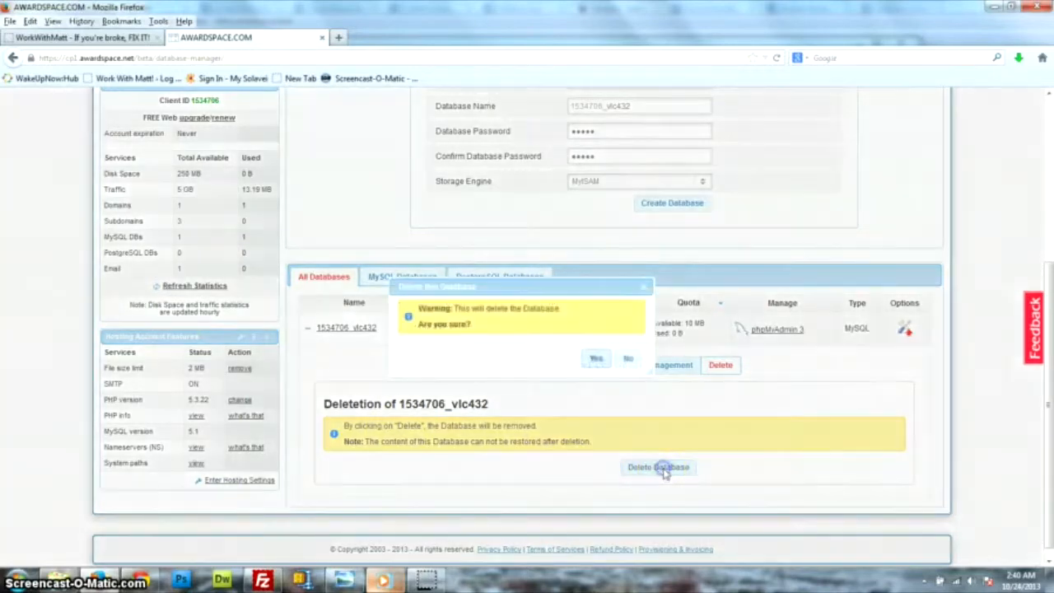
{"action": "left_click", "coordinate": [597, 359]}
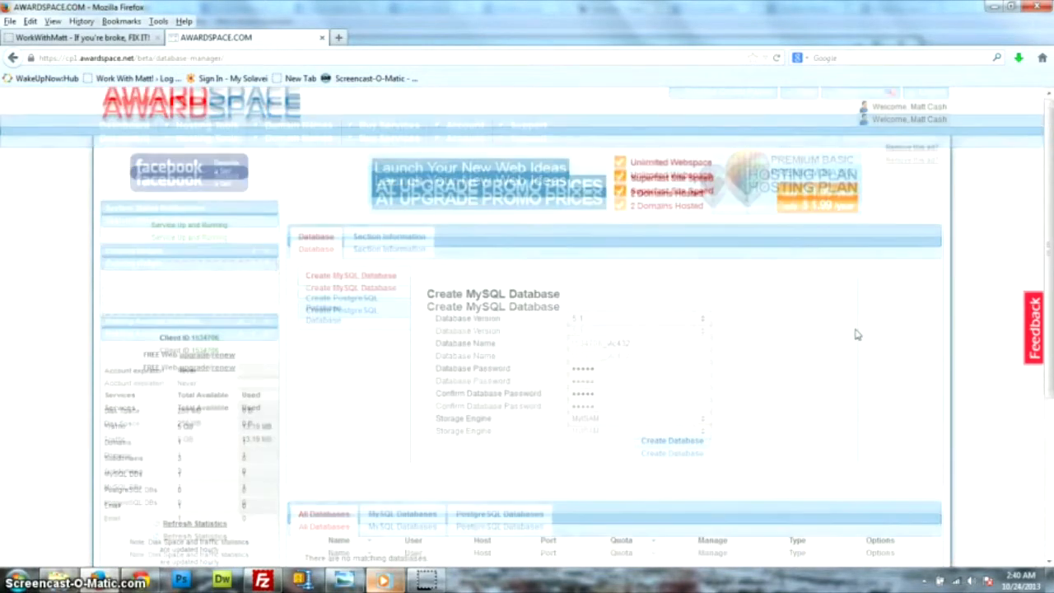
Enter a new database name and password, keeping MySQL 5.1 and the MyISAM engine.
{"action": "scroll", "coordinate": [857, 335], "scroll_direction": "down", "scroll_amount": 3}
{"action": "double_click", "coordinate": [676, 208]}
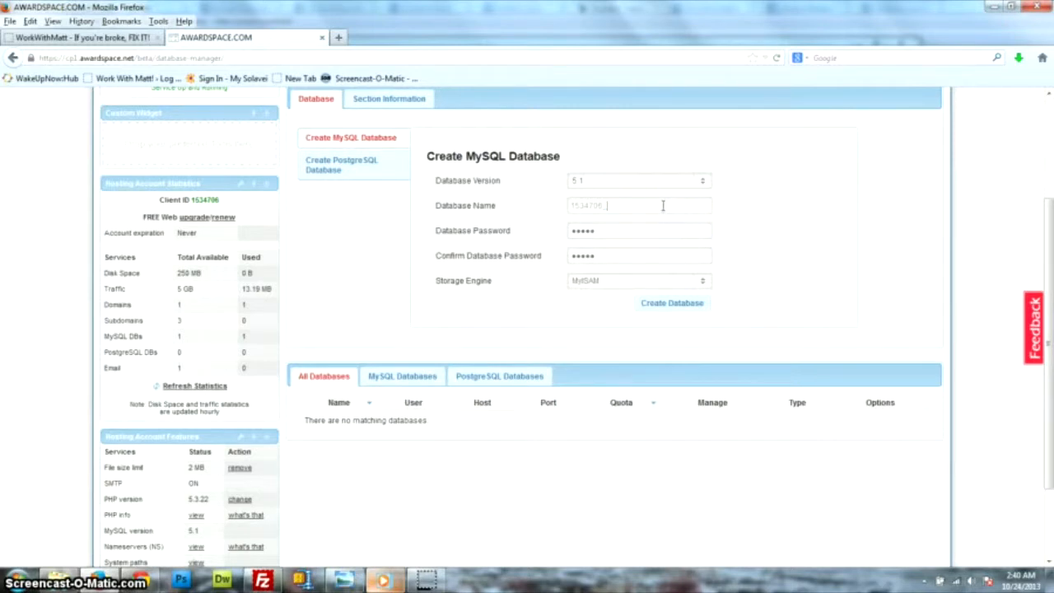
{"action": "left_click", "coordinate": [670, 181]}
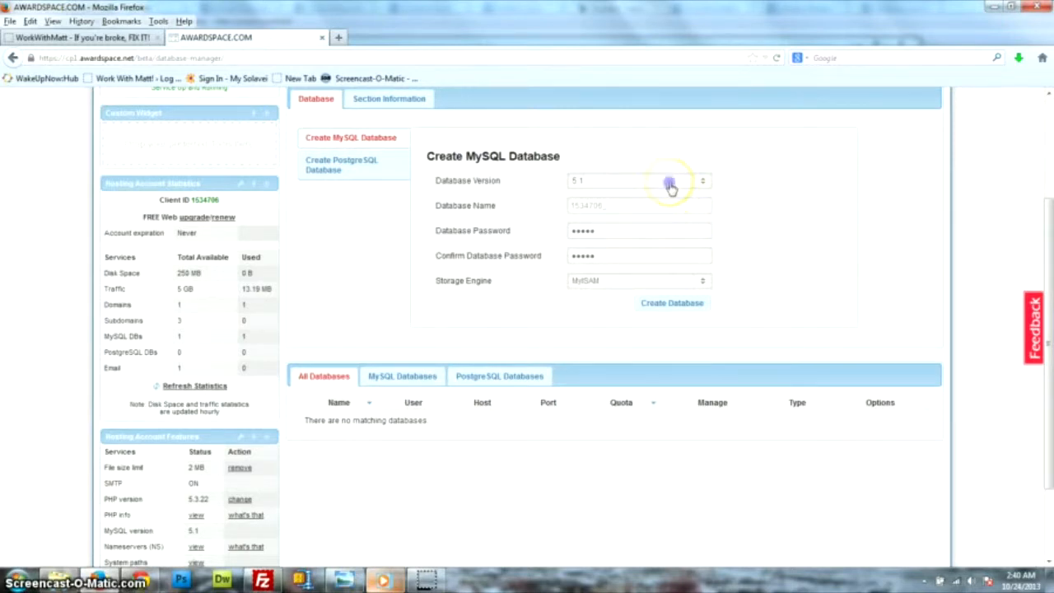
{"action": "left_click", "coordinate": [678, 179]}
{"action": "double_click", "coordinate": [639, 207]}
{"action": "key", "text": "BackSpace"}
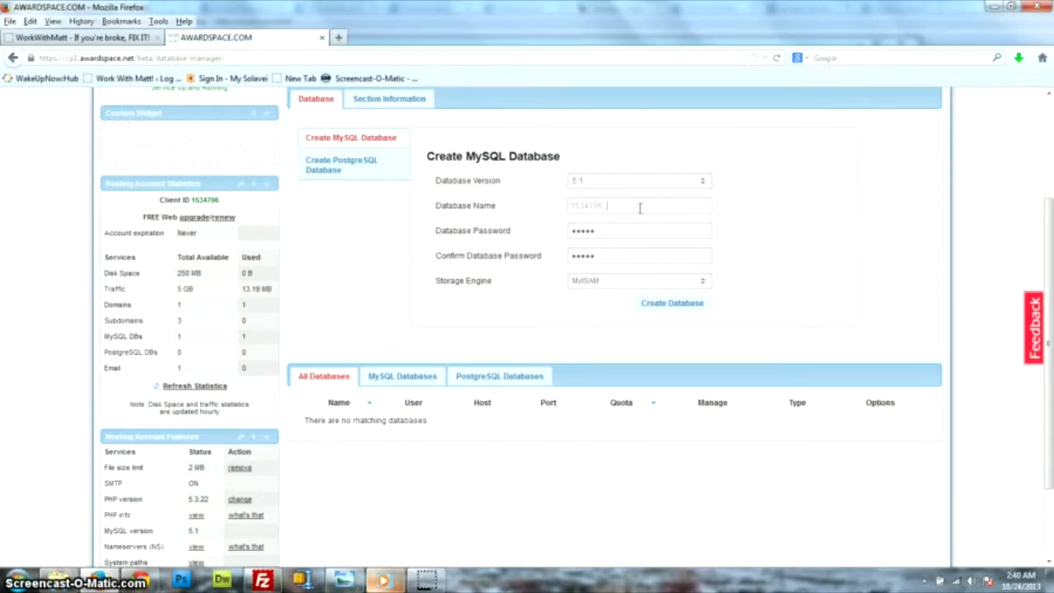
{"action": "type", "text": "versititlen"}
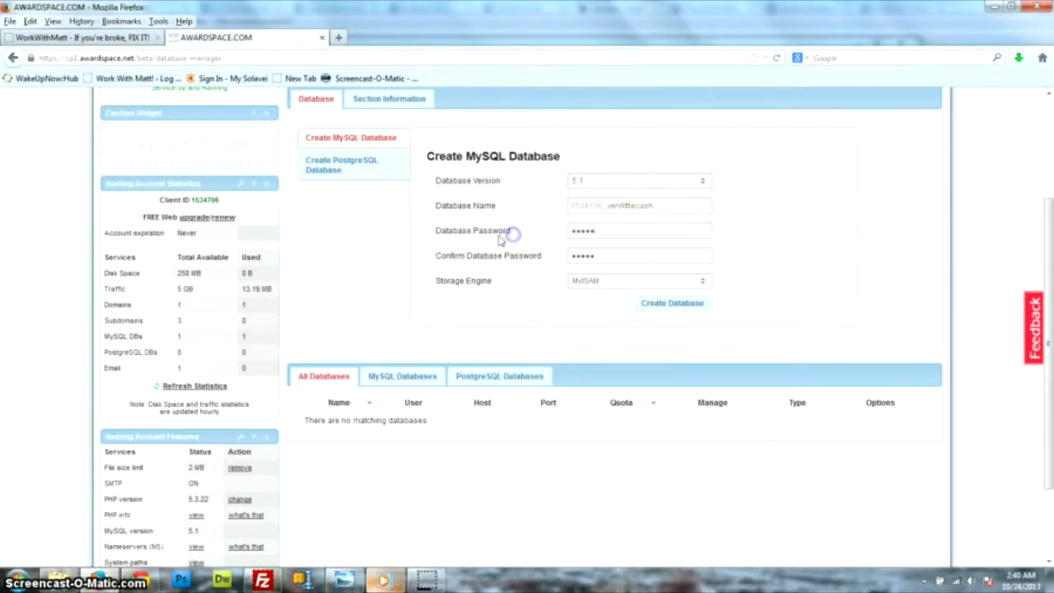
{"action": "left_click_drag", "start_coordinate": [602, 231], "coordinate": [546, 231]}
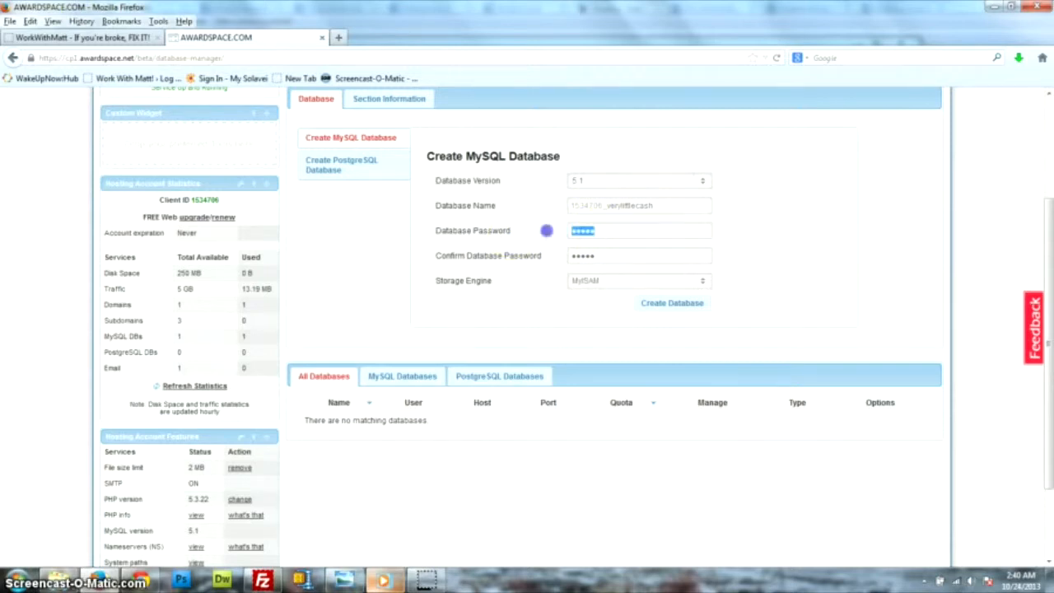
{"action": "type", "text": "m"}
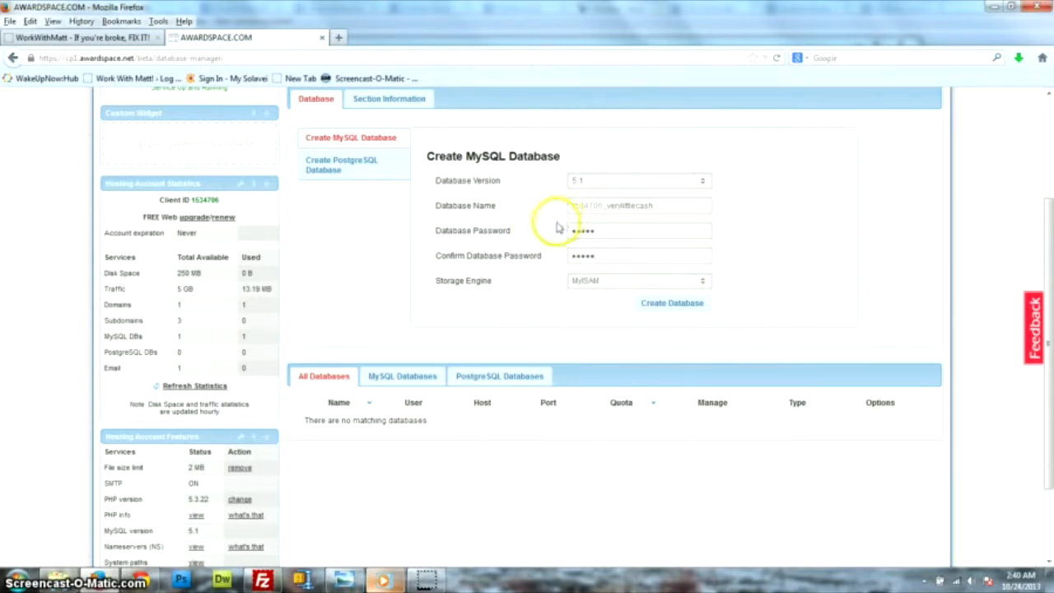
{"action": "left_click", "coordinate": [588, 283]}
{"action": "left_click", "coordinate": [520, 269]}
Create the database, shortening the name after the too-long error, and dismiss the success banner.
{"action": "left_click", "coordinate": [659, 305]}
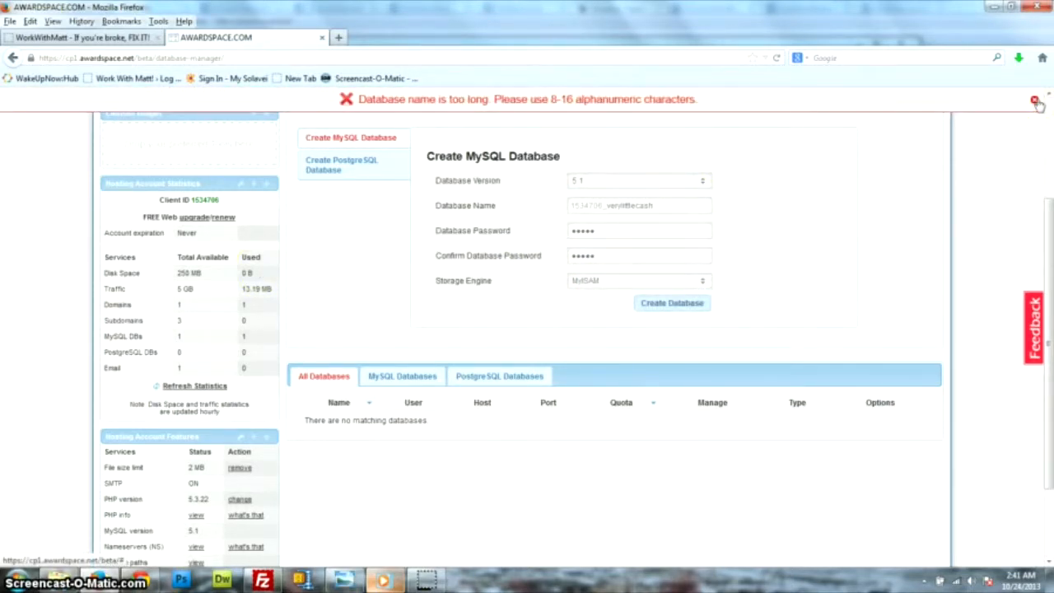
{"action": "left_click", "coordinate": [1035, 100]}
{"action": "left_click", "coordinate": [639, 205]}
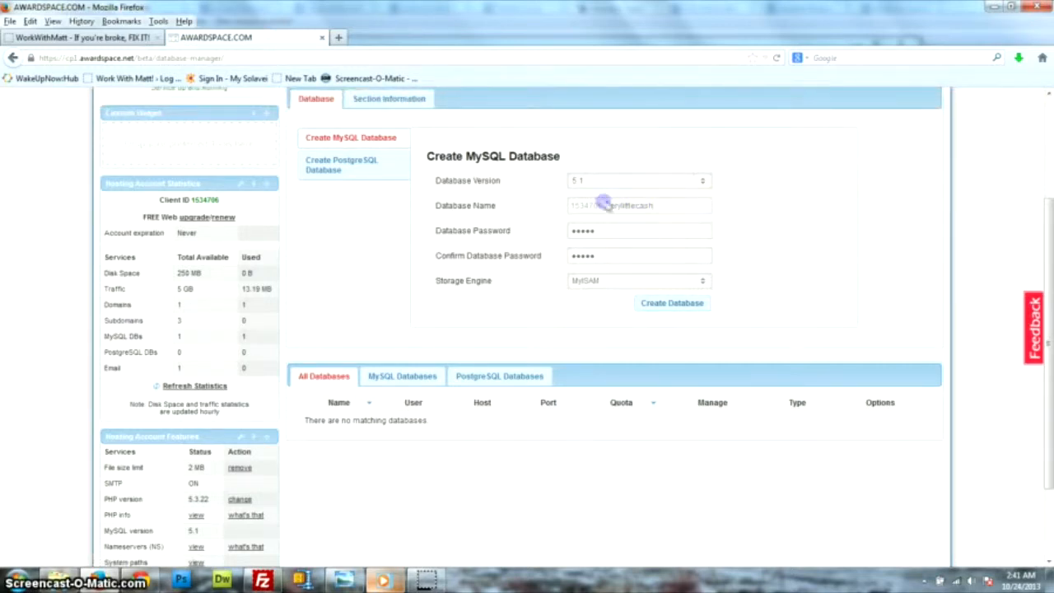
{"action": "double_click", "coordinate": [659, 205]}
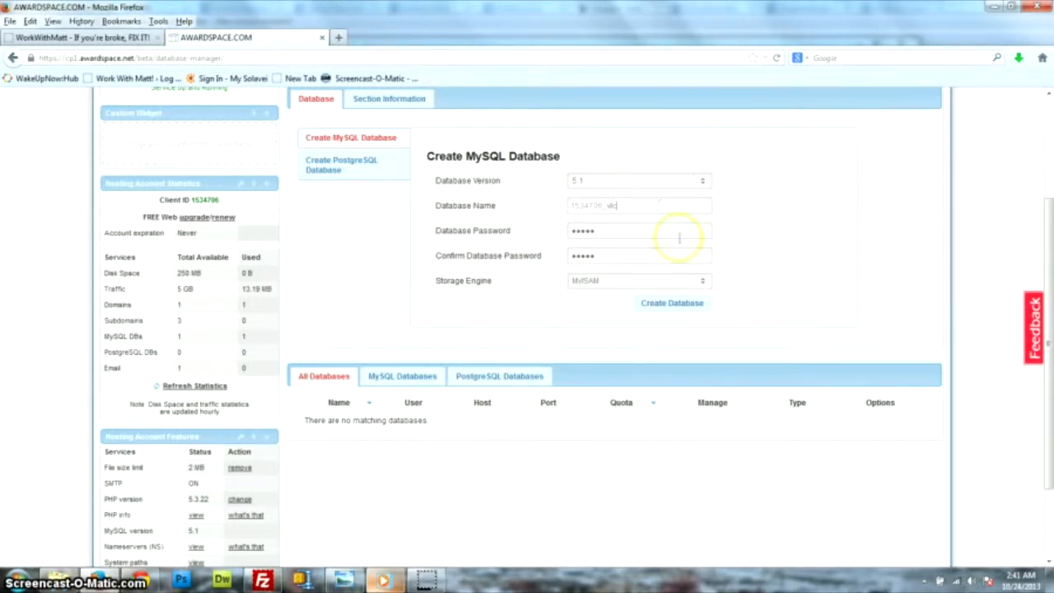
{"action": "left_click", "coordinate": [682, 305]}
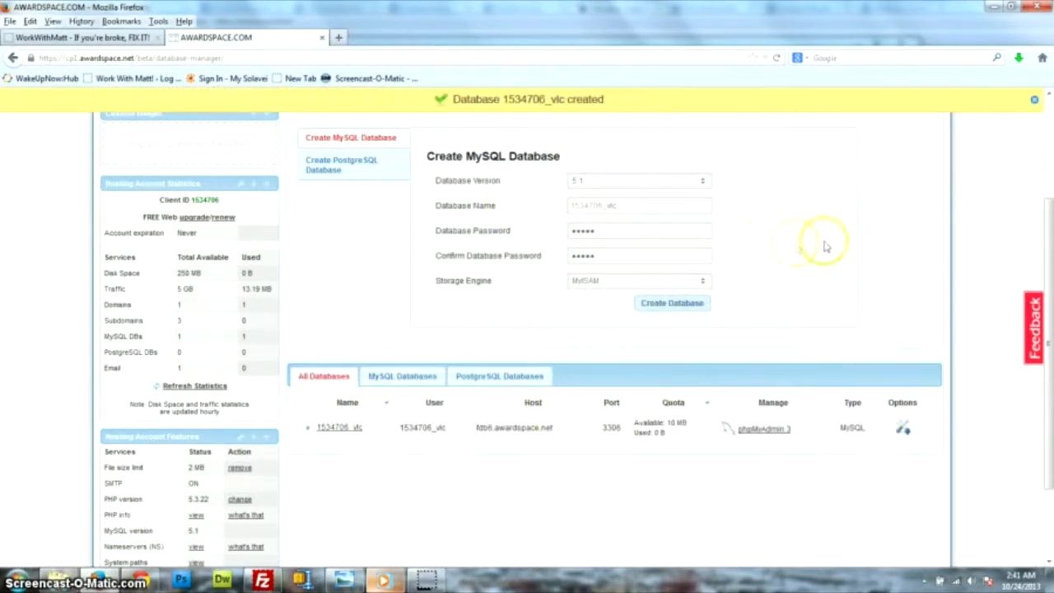
{"action": "left_click", "coordinate": [1033, 100]}
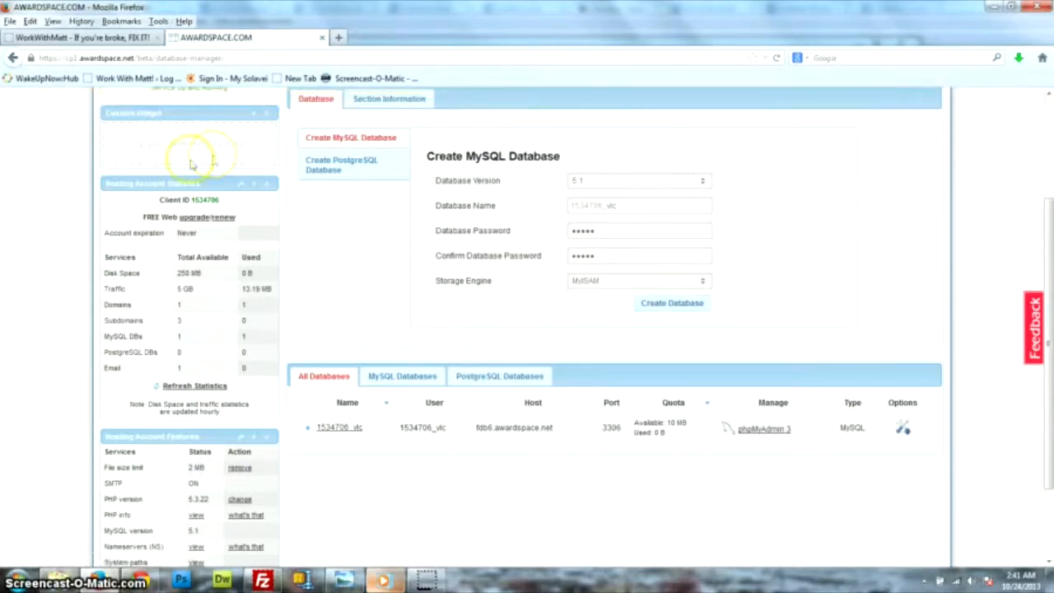
{"action": "scroll", "coordinate": [786, 275], "scroll_direction": "up", "scroll_amount": 3}
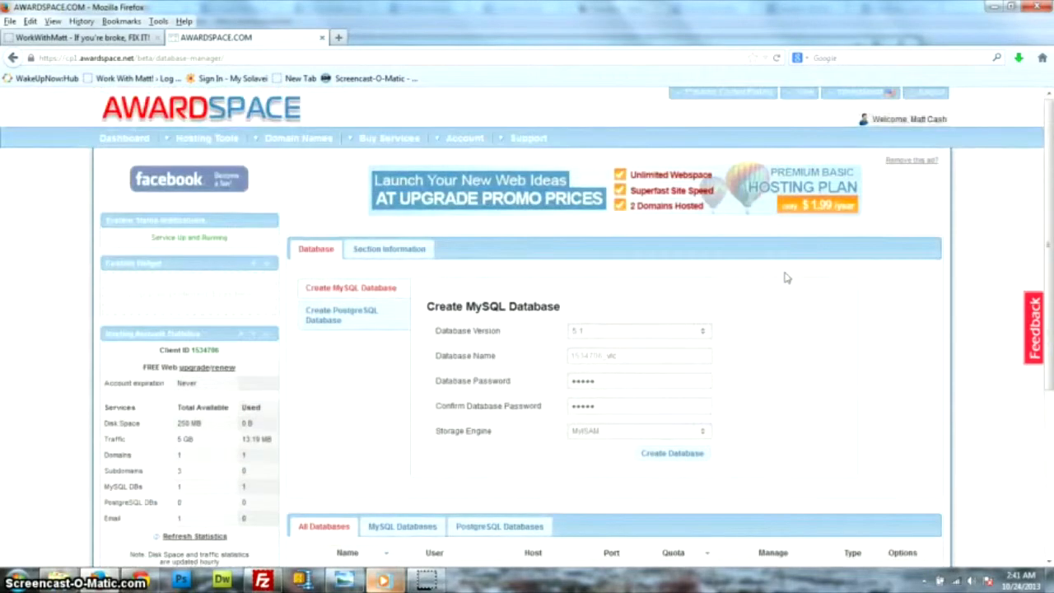
{"action": "scroll", "coordinate": [767, 305], "scroll_direction": "down", "scroll_amount": 3}
{"action": "scroll", "coordinate": [683, 302], "scroll_direction": "up", "scroll_amount": 3}
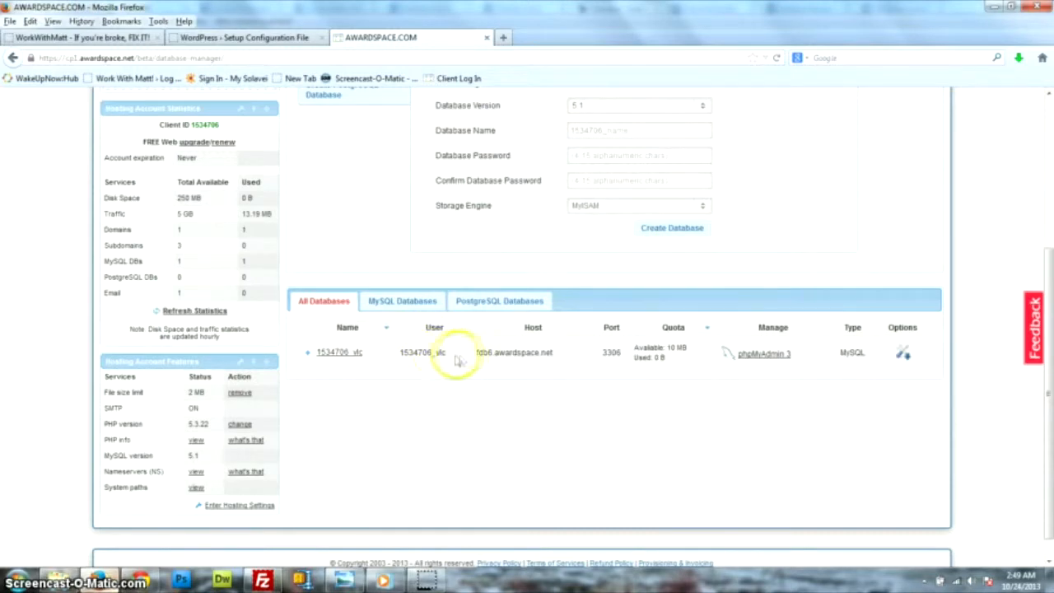
Replace WordPress's default Database Name with the new database's name copied from AwardSpace.
{"action": "left_click", "coordinate": [257, 38]}
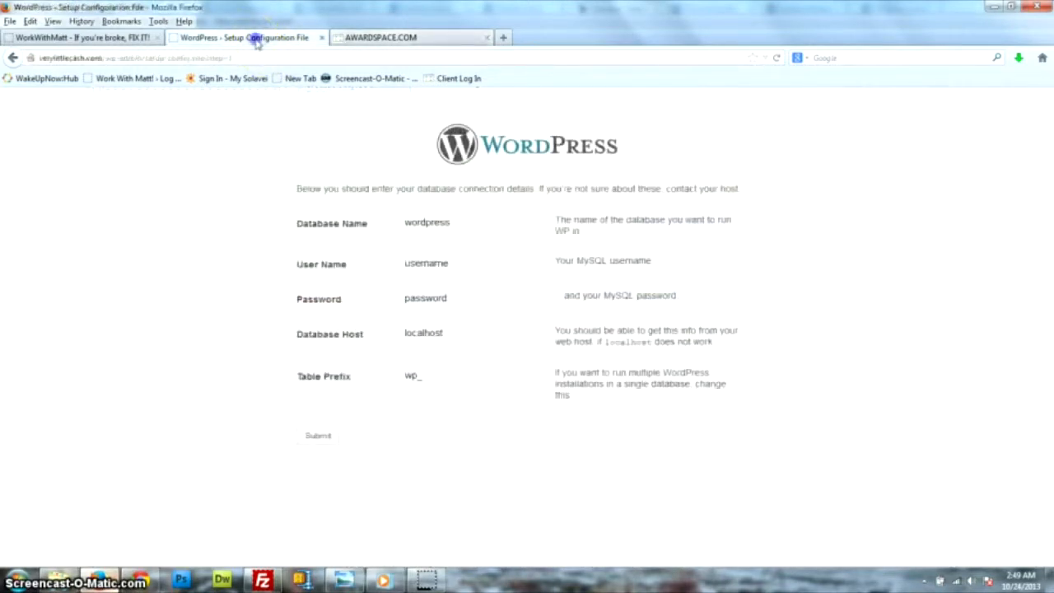
{"action": "left_click_drag", "start_coordinate": [463, 224], "coordinate": [348, 223]}
{"action": "key", "text": "BackSpace"}
{"action": "left_click", "coordinate": [384, 38]}
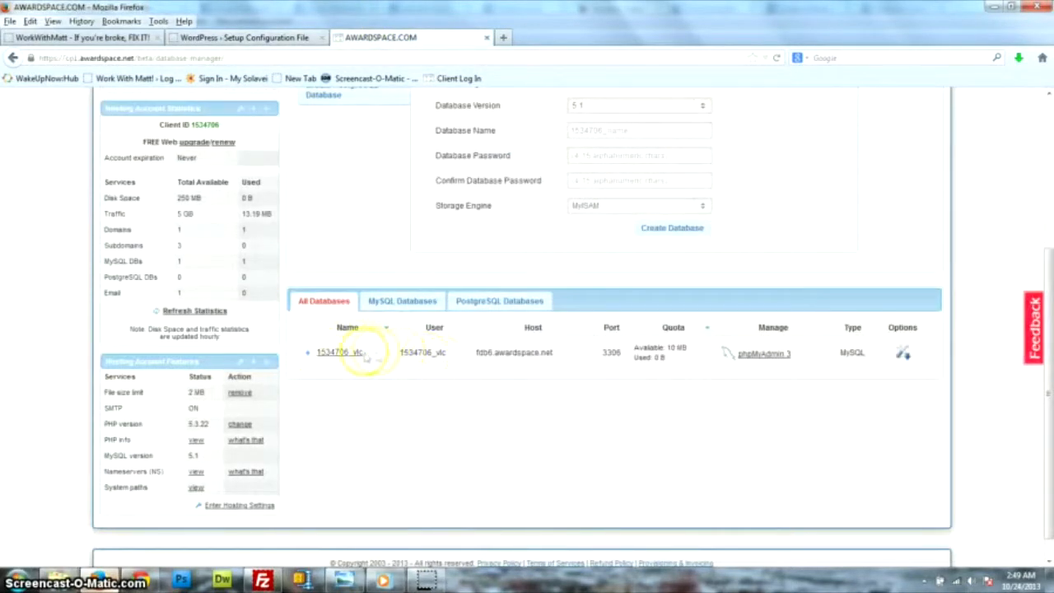
{"action": "left_click_drag", "start_coordinate": [397, 351], "coordinate": [399, 351]}
{"action": "right_click", "coordinate": [432, 353]}
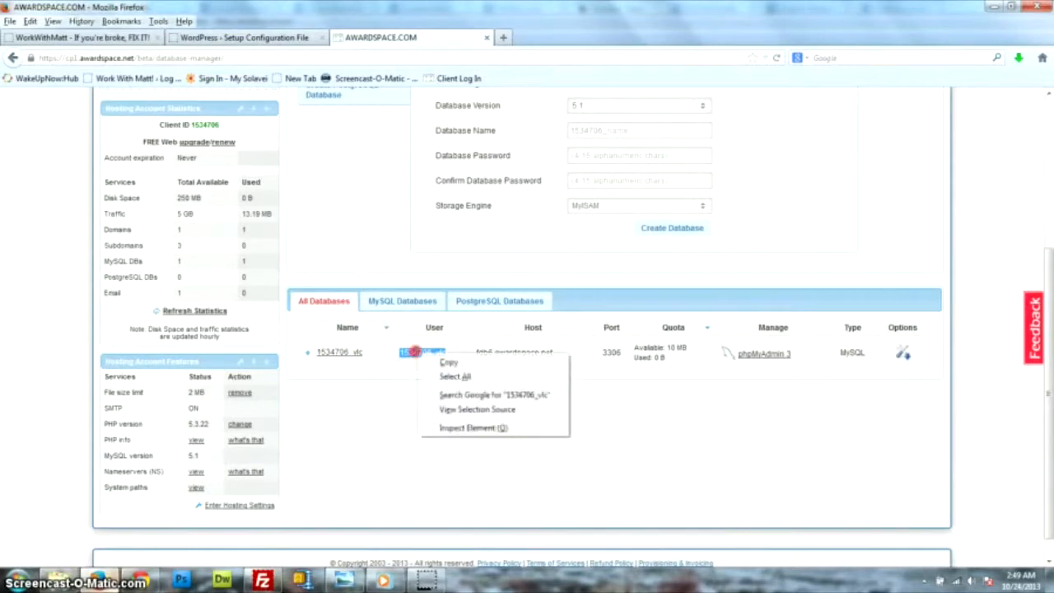
{"action": "left_click", "coordinate": [445, 361]}
{"action": "left_click", "coordinate": [260, 38]}
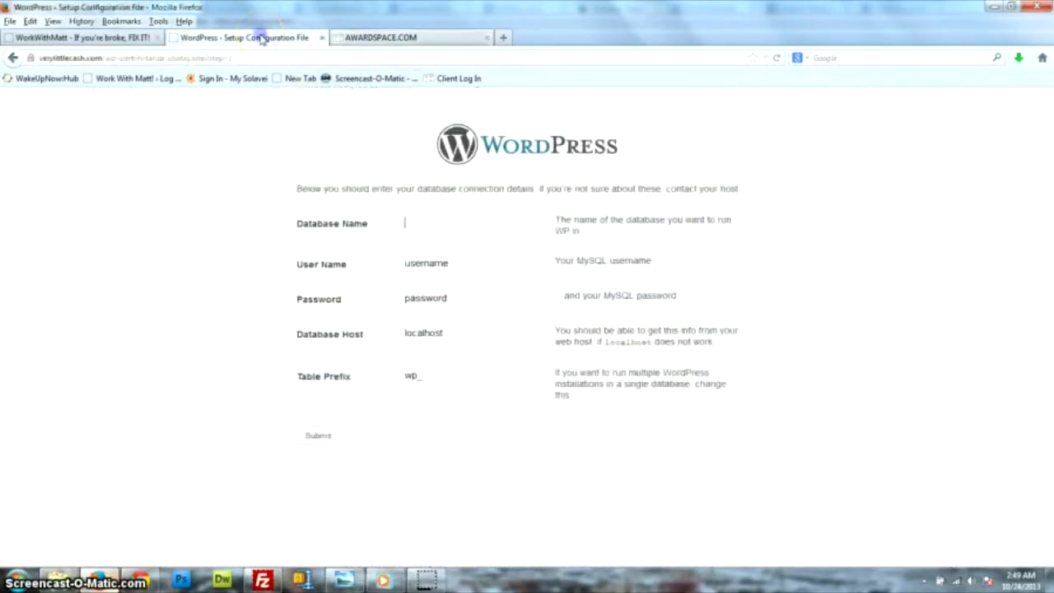
{"action": "right_click", "coordinate": [414, 224]}
{"action": "left_click", "coordinate": [444, 280]}
Paste the database user into User Name and enter the database password.
{"action": "left_click_drag", "start_coordinate": [451, 264], "coordinate": [370, 255]}
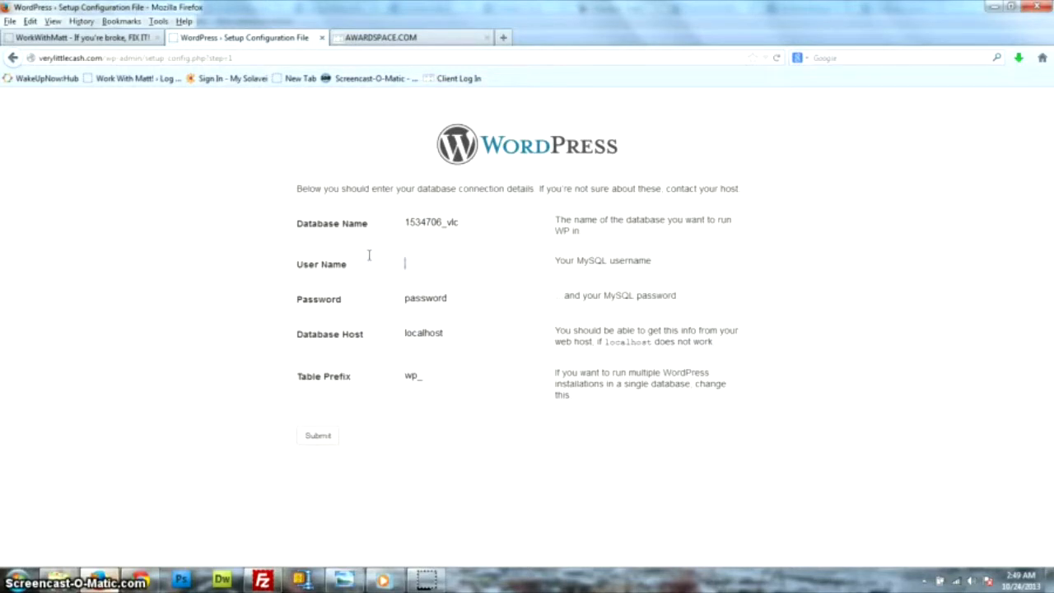
{"action": "right_click", "coordinate": [406, 264]}
{"action": "left_click", "coordinate": [445, 322]}
{"action": "left_click_drag", "start_coordinate": [452, 297], "coordinate": [386, 299]}
{"action": "key", "text": "BackSpace"}
{"action": "left_click", "coordinate": [380, 37]}
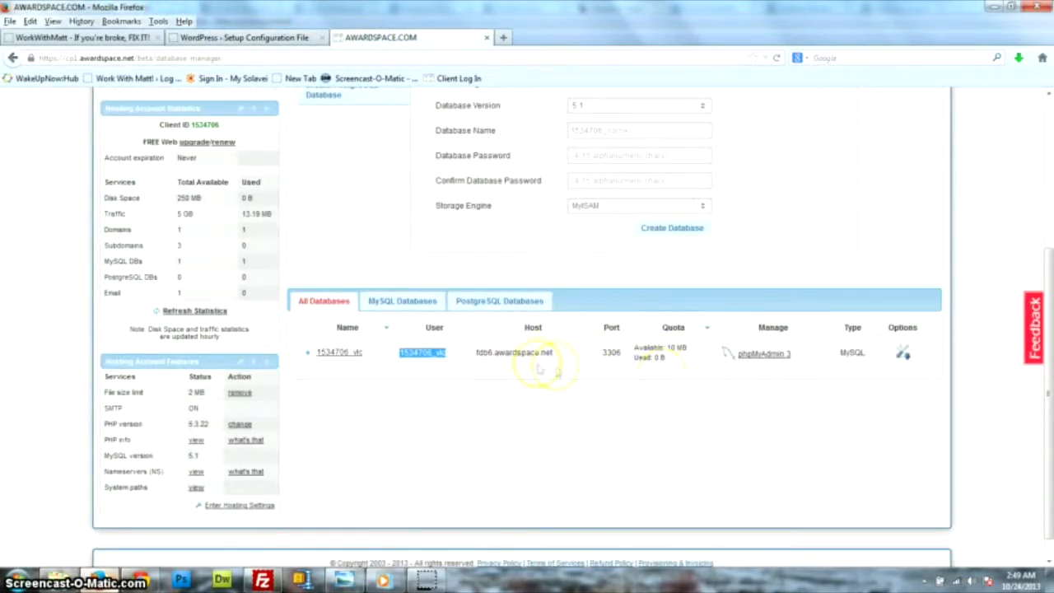
{"action": "scroll", "coordinate": [775, 350], "scroll_direction": "up", "scroll_amount": 3}
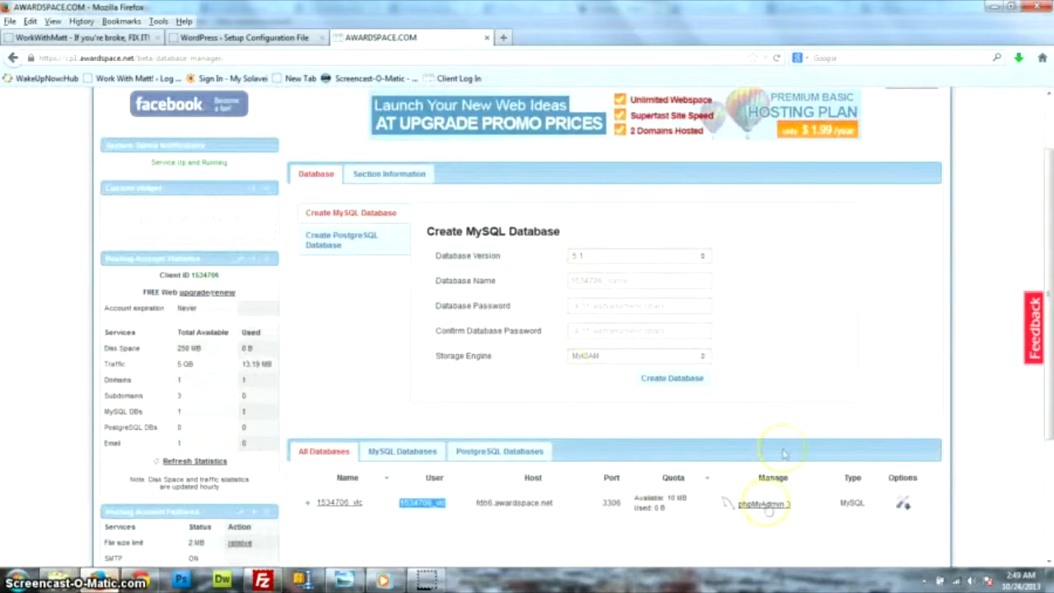
{"action": "scroll", "coordinate": [431, 447], "scroll_direction": "down", "scroll_amount": 2}
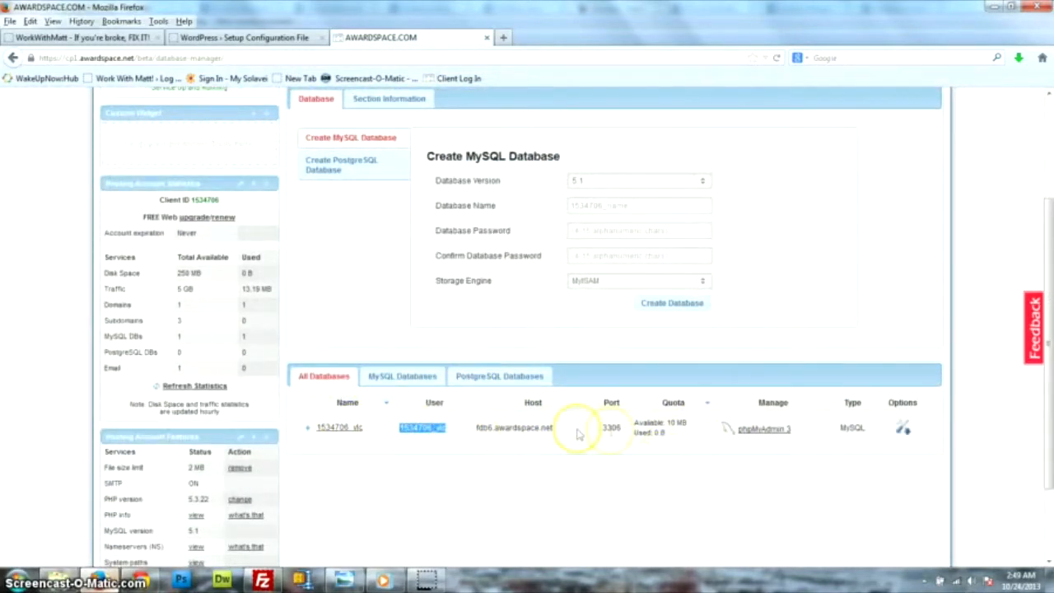
{"action": "left_click", "coordinate": [245, 37]}
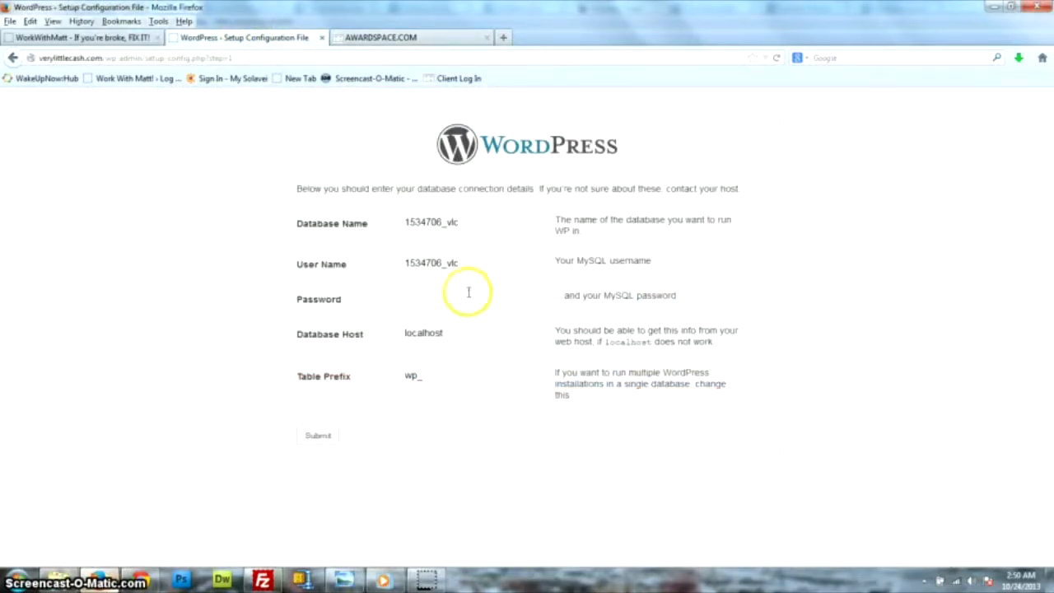
{"action": "type", "text": "admin"}
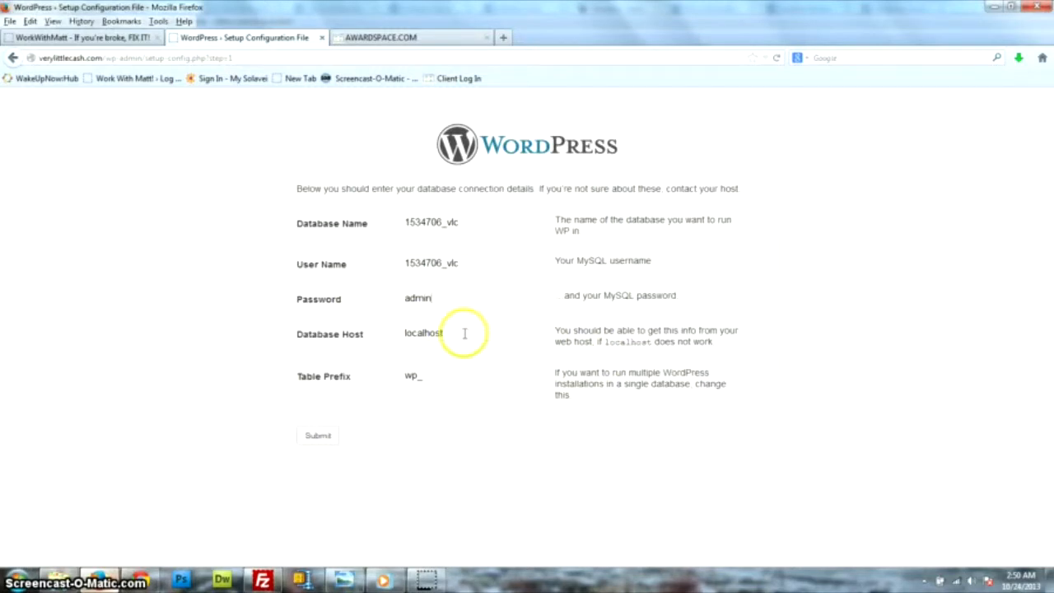
Replace localhost with host fdb6.awardspace.net copied from AwardSpace and submit the connection details.
{"action": "left_click_drag", "start_coordinate": [469, 334], "coordinate": [304, 329]}
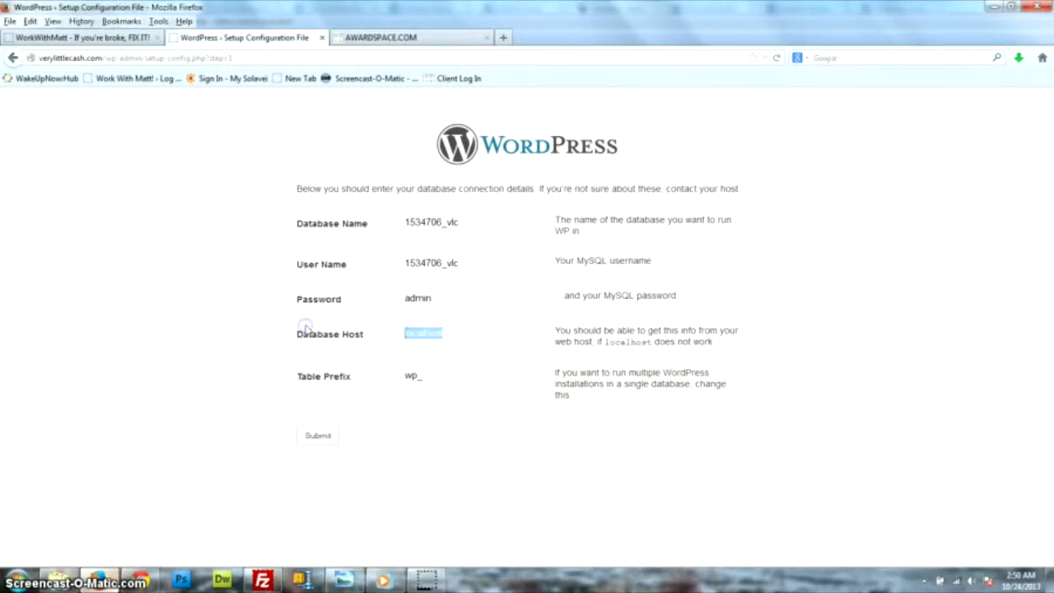
{"action": "key", "text": "BackSpace"}
{"action": "left_click", "coordinate": [428, 37]}
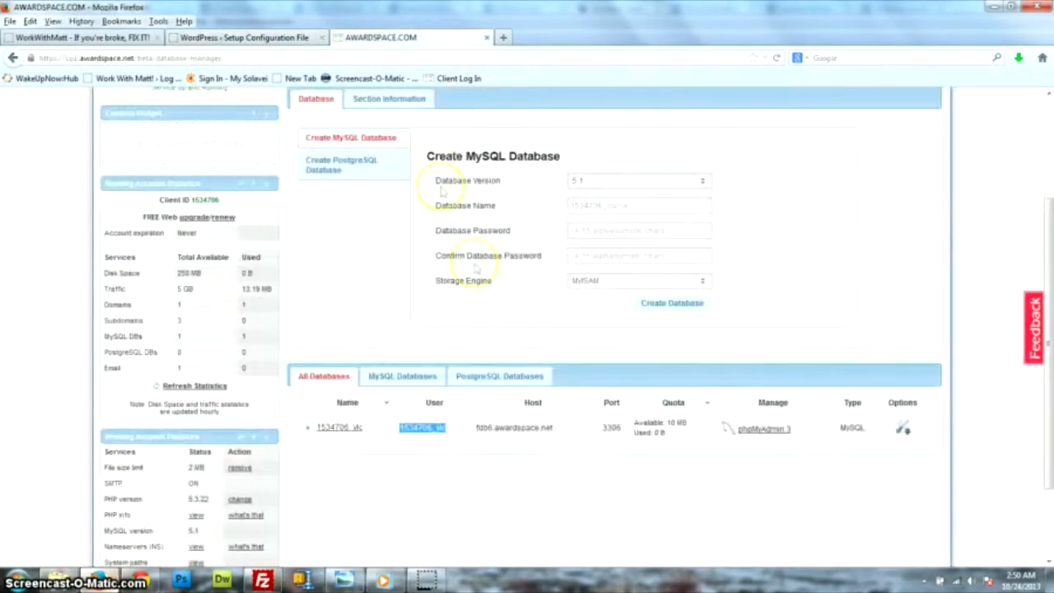
{"action": "left_click_drag", "start_coordinate": [560, 432], "coordinate": [475, 428]}
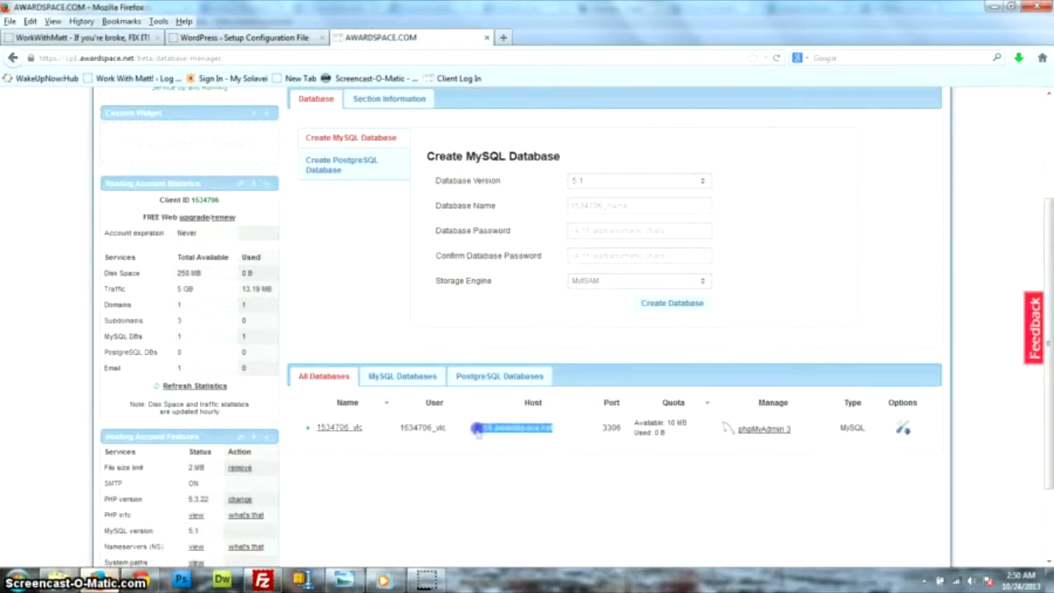
{"action": "right_click", "coordinate": [477, 432]}
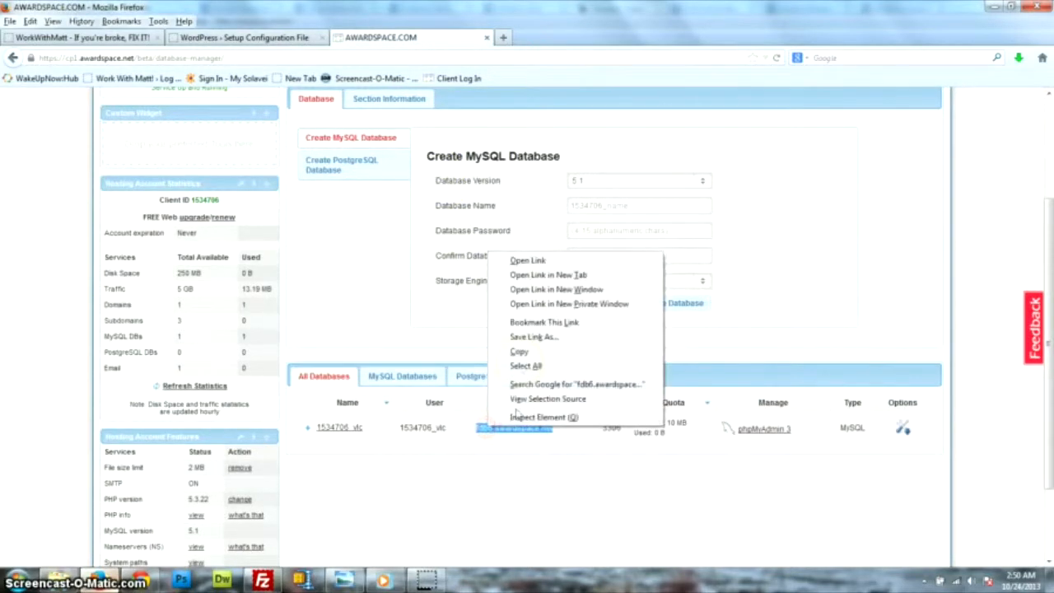
{"action": "left_click", "coordinate": [519, 352]}
{"action": "left_click", "coordinate": [245, 37]}
{"action": "right_click", "coordinate": [418, 333]}
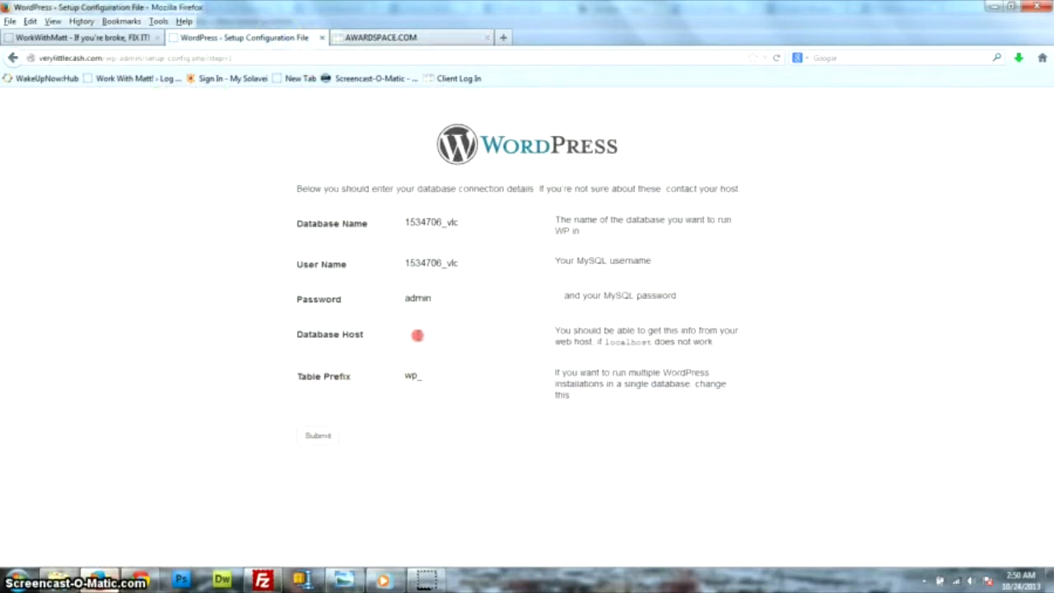
{"action": "left_click", "coordinate": [452, 396]}
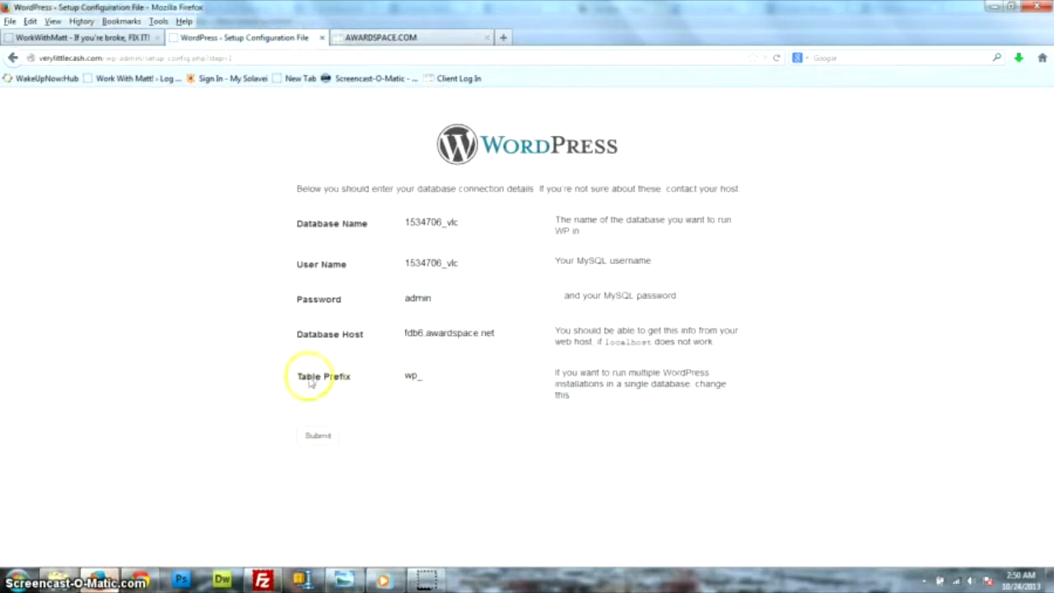
{"action": "left_click", "coordinate": [318, 437]}
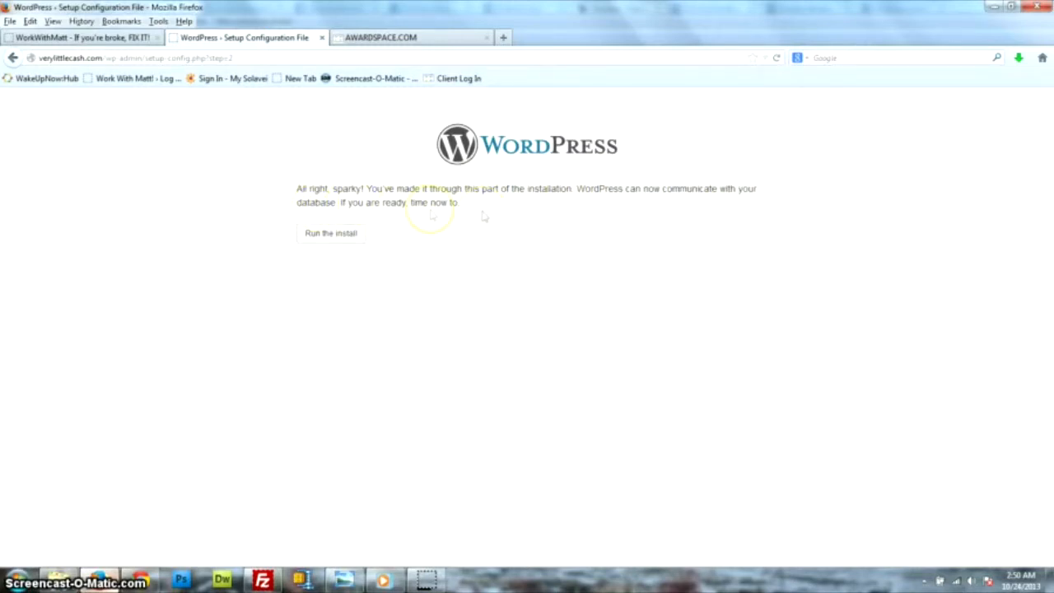
Run the install from the configuration success page to reach the site information form.
{"action": "left_click", "coordinate": [327, 234]}
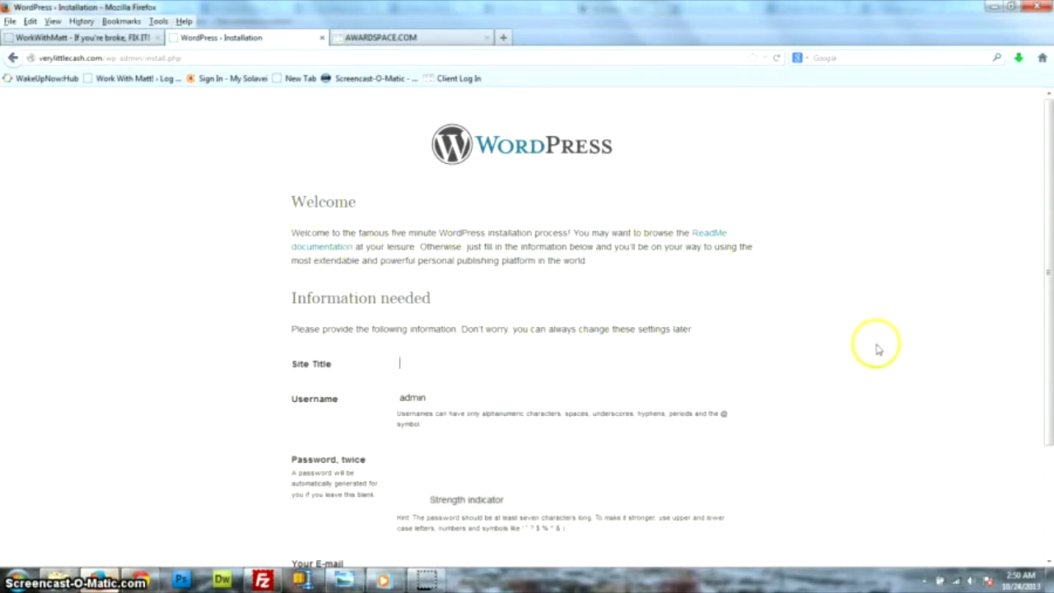
Set site title VeryLittleCash.com, keep username admin and enter the password twice.
{"action": "scroll", "coordinate": [568, 339], "scroll_direction": "down", "scroll_amount": 3}
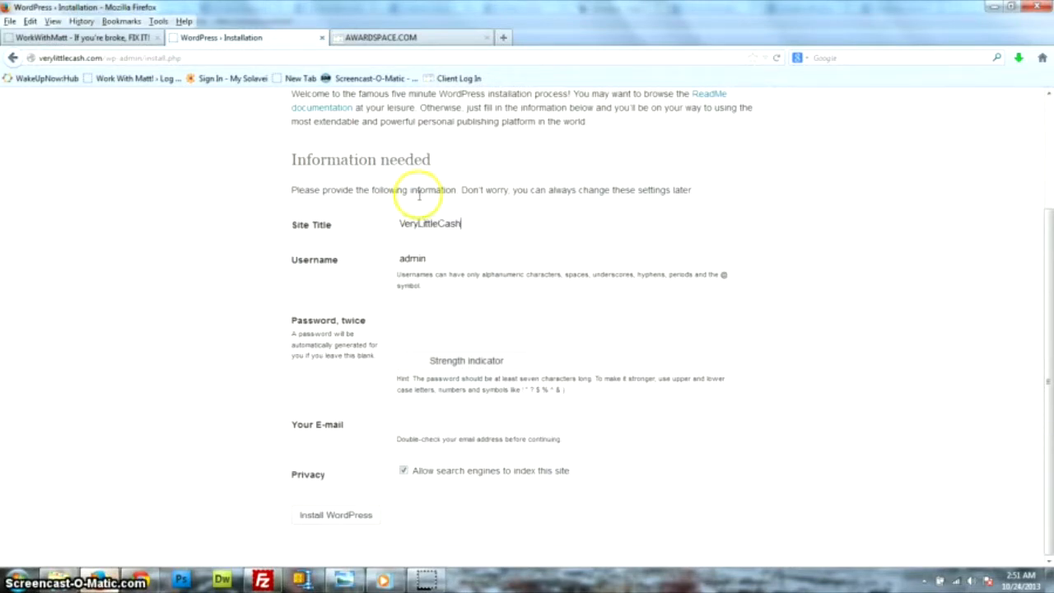
{"action": "key", "text": "BackSpace"}
{"action": "key", "text": "BackSpace"}
{"action": "key", "text": "BackSpace"}
{"action": "type", "text": "com"}
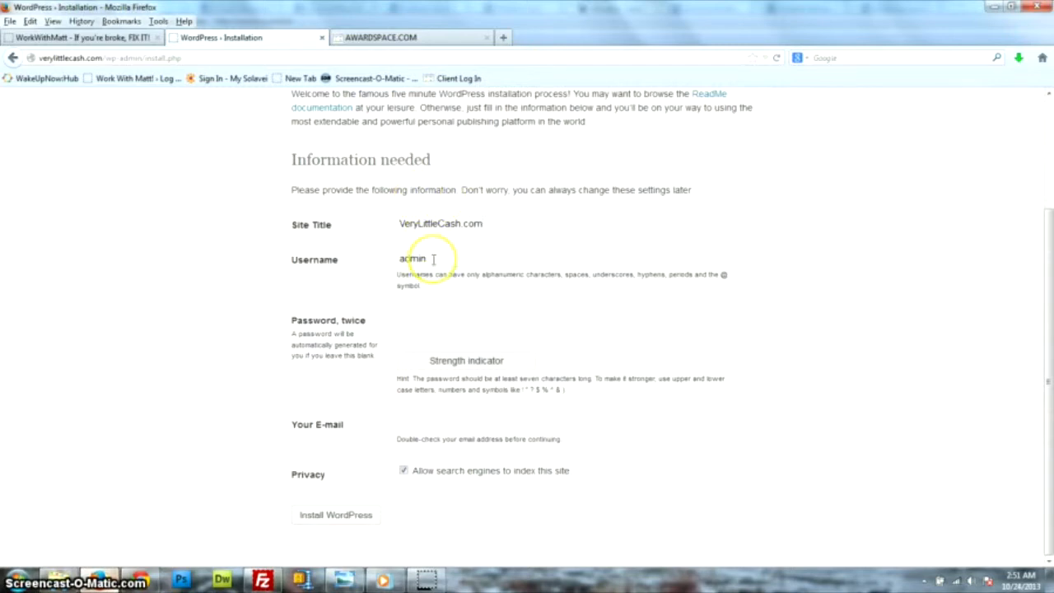
{"action": "double_click", "coordinate": [445, 259]}
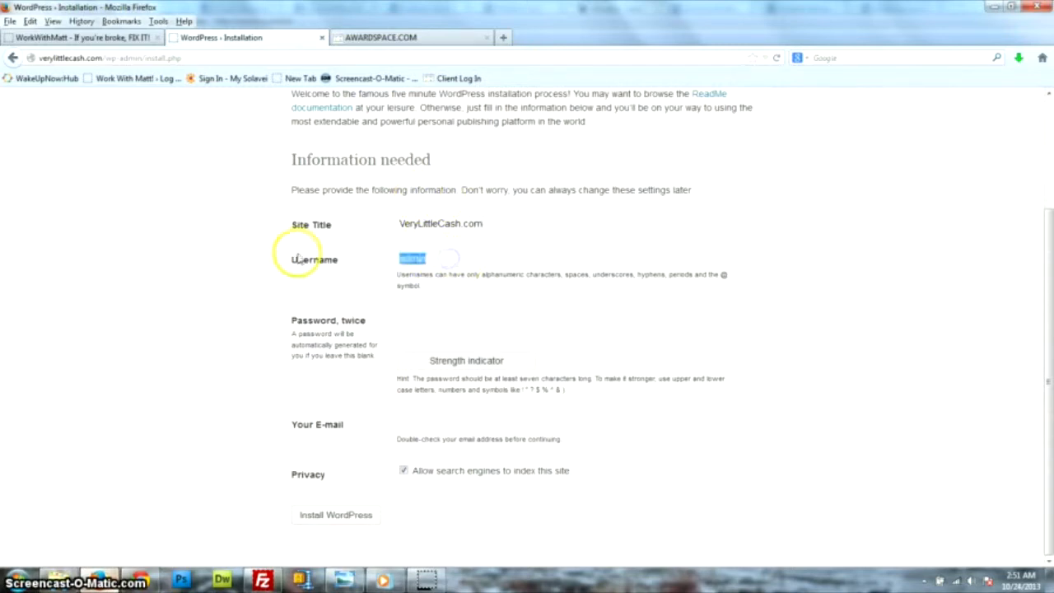
{"action": "left_click", "coordinate": [432, 259]}
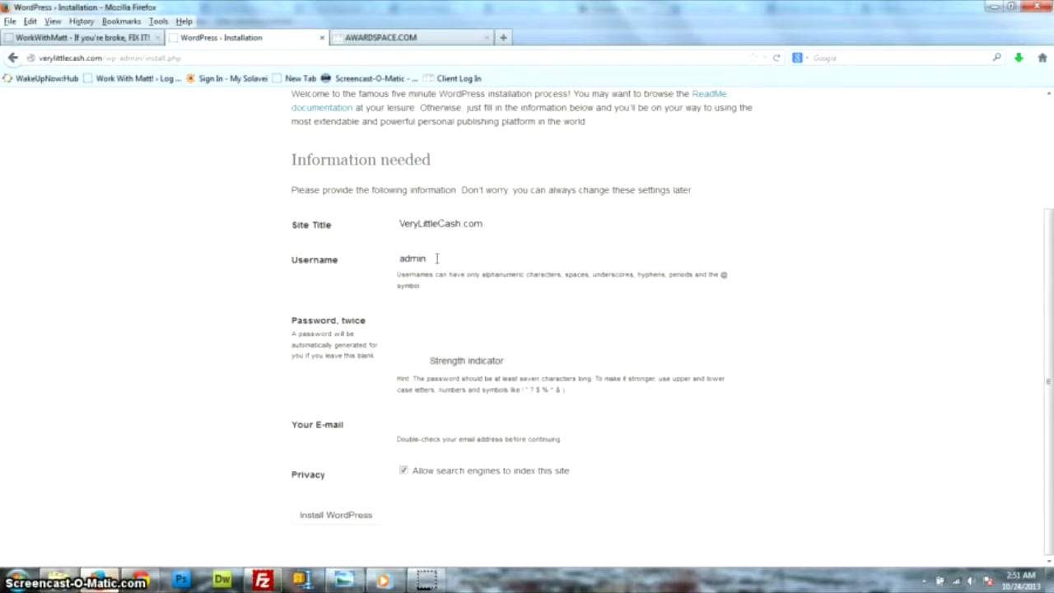
{"action": "left_click", "coordinate": [483, 323]}
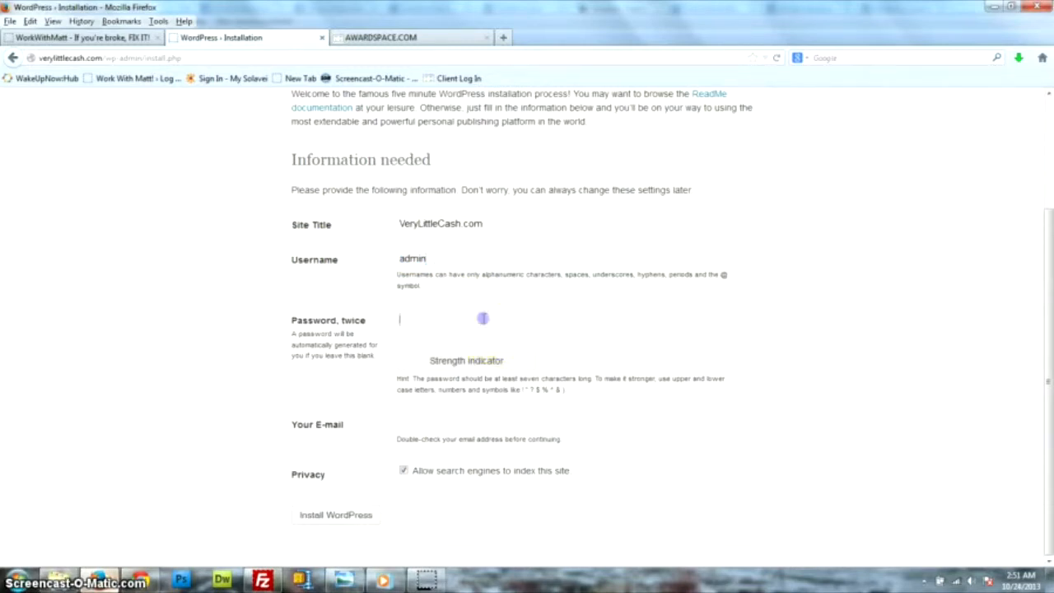
{"action": "type", "text": "•"}
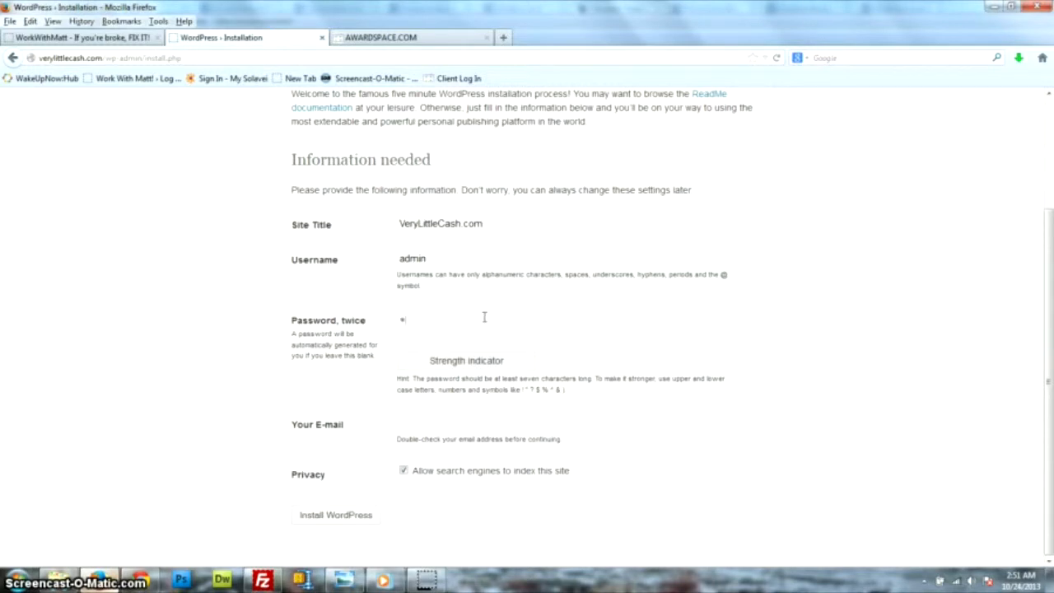
{"action": "type", "text": "•••••"}
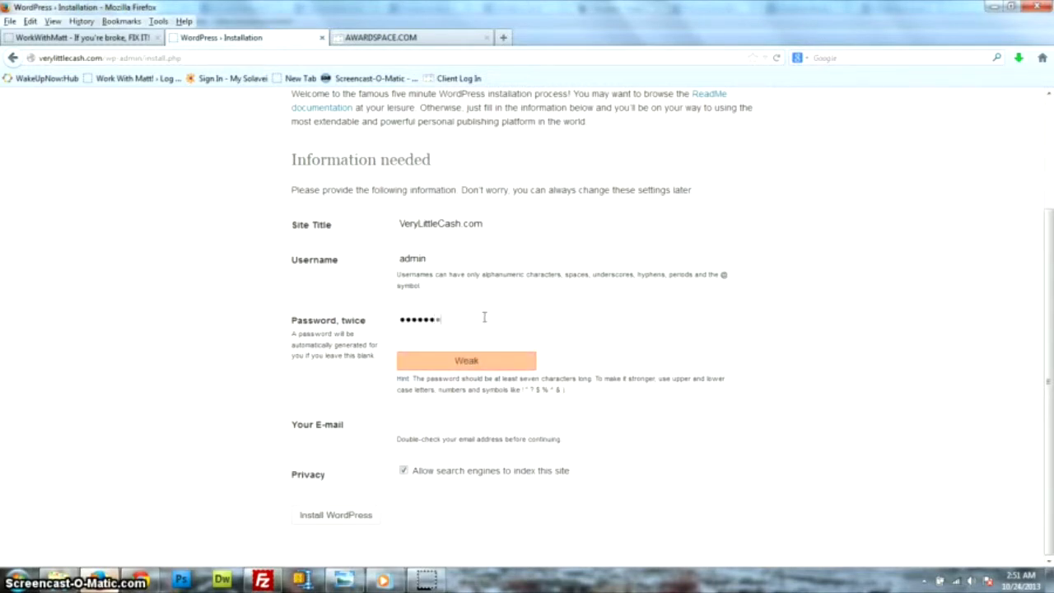
{"action": "type", "text": "••••••"}
{"action": "key", "text": "Tab"}
{"action": "type", "text": "•"}
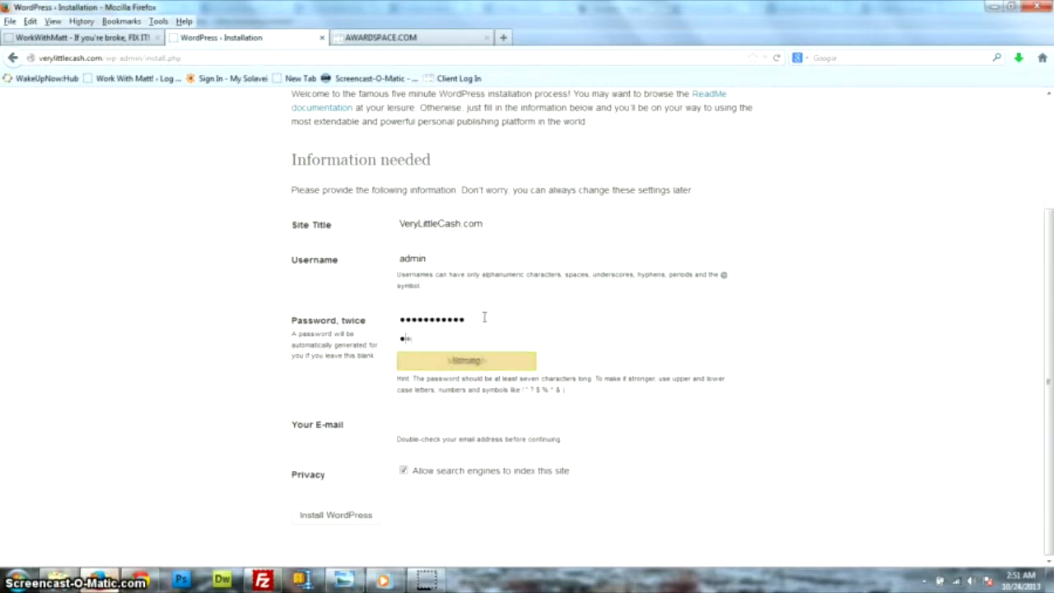
{"action": "type", "text": "•••••••••••"}
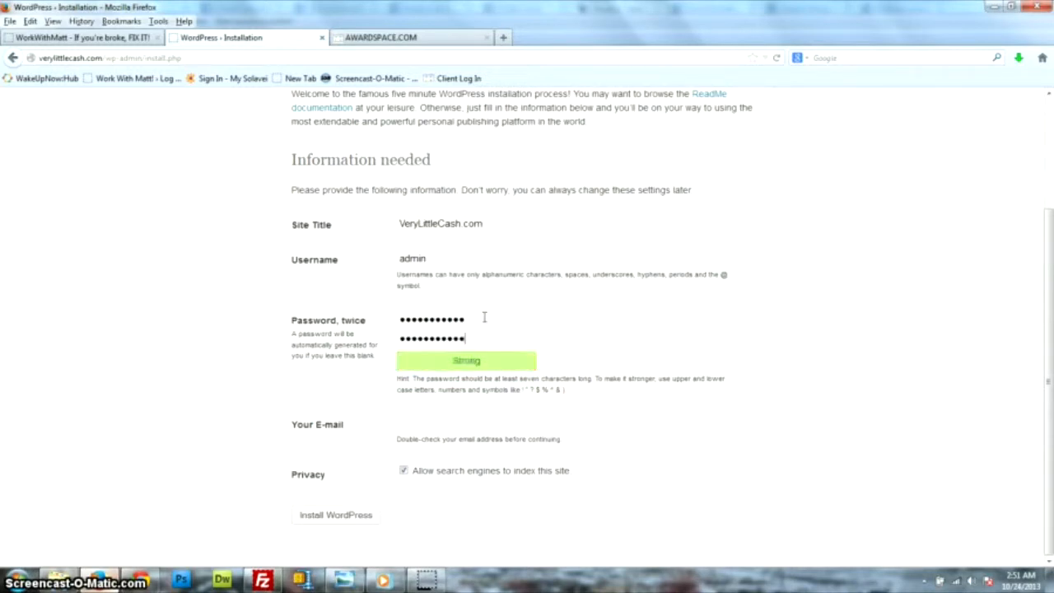
Enter the admin e-mail address, install WordPress and decline saving the password.
{"action": "left_click", "coordinate": [450, 424]}
{"action": "left_click", "coordinate": [489, 420]}
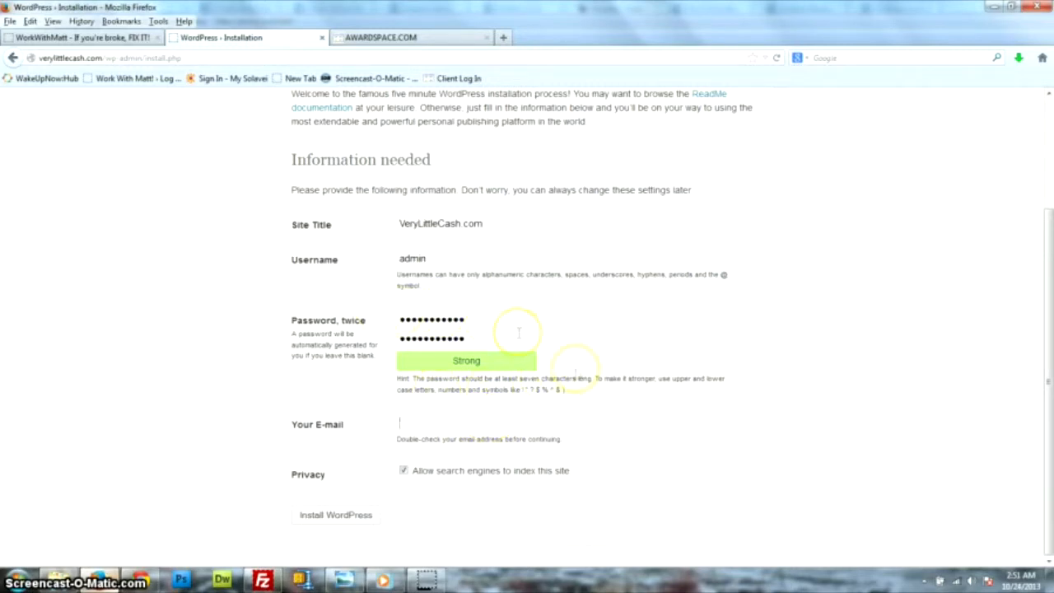
{"action": "left_click", "coordinate": [416, 424]}
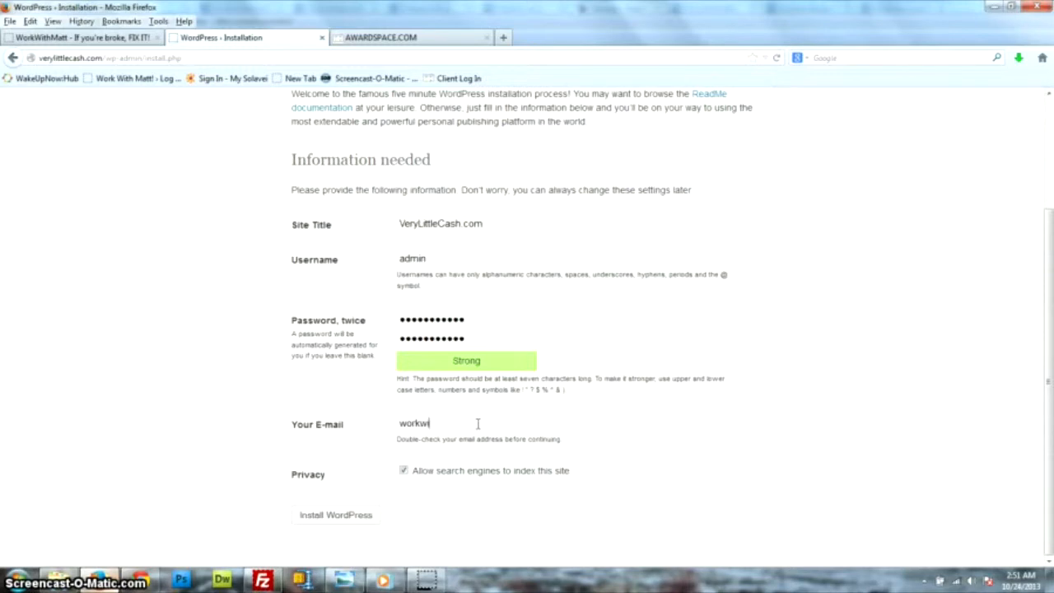
{"action": "type", "text": "y@gmail.com"}
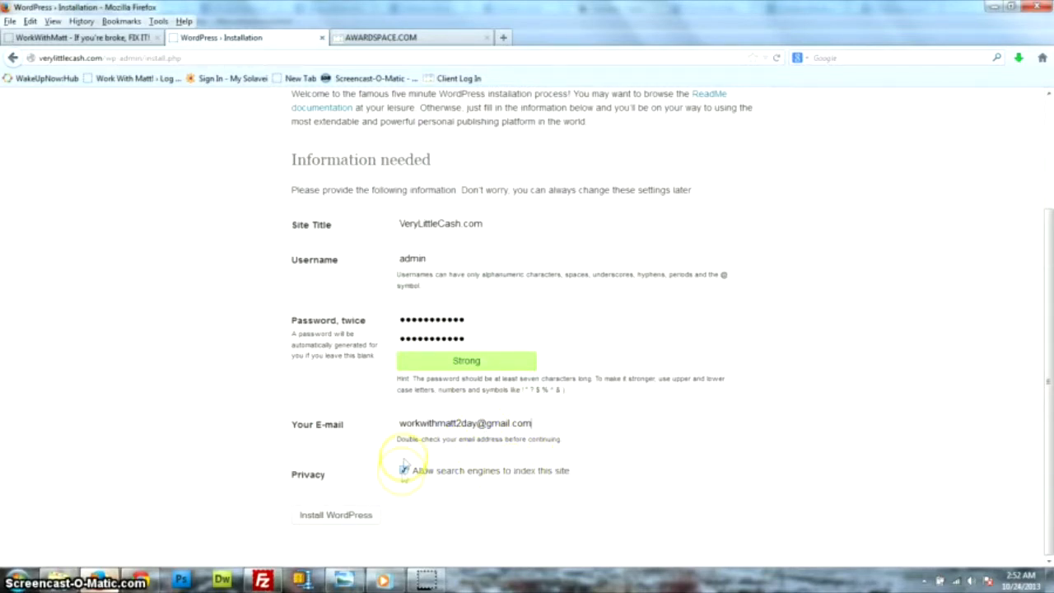
{"action": "left_click", "coordinate": [335, 519]}
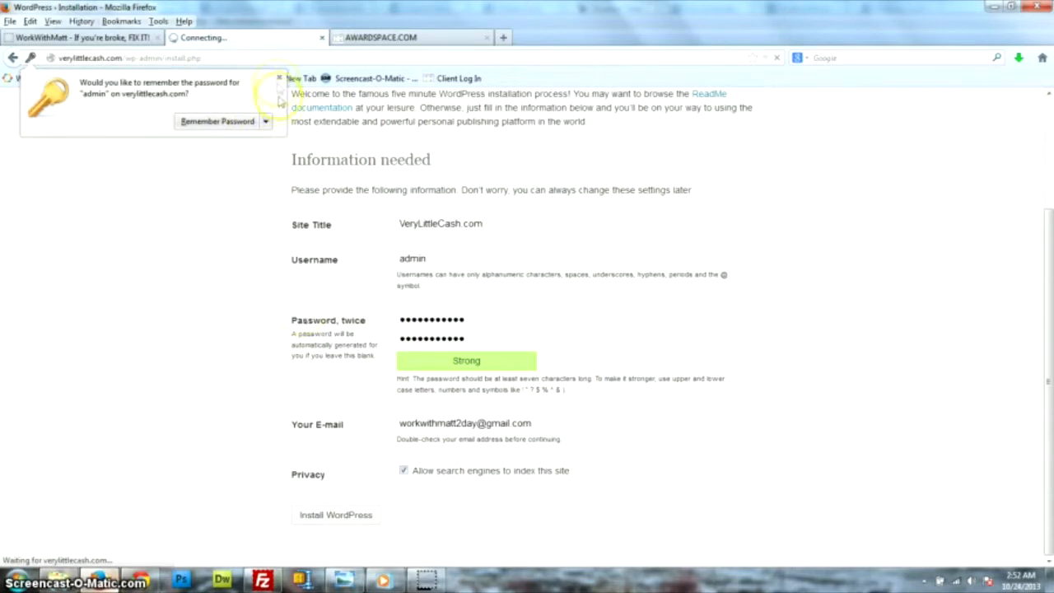
{"action": "left_click", "coordinate": [278, 77]}
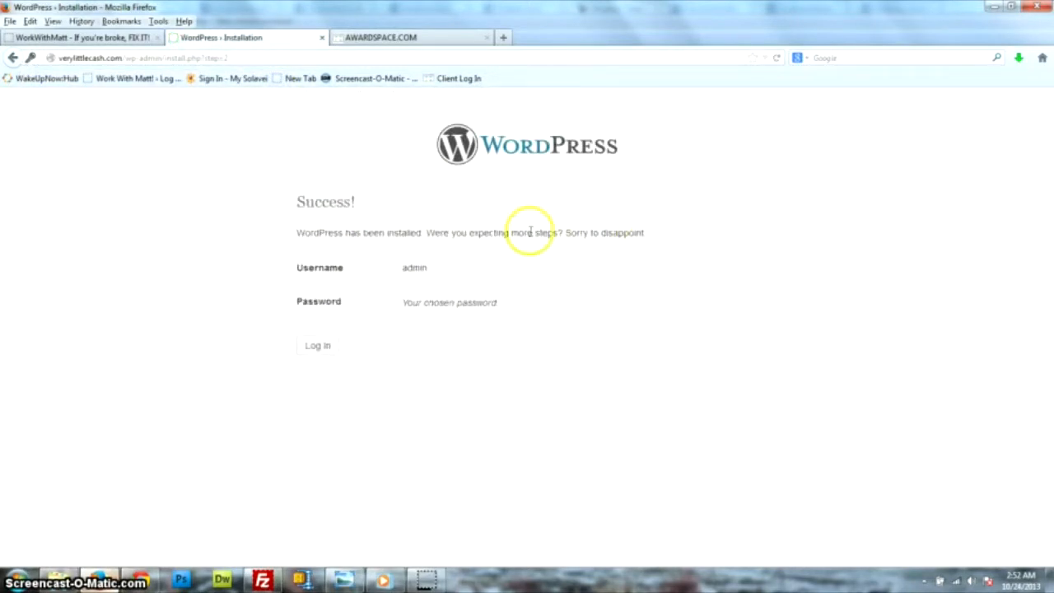
Log in as admin with the new password and decline saving it in Firefox.
{"action": "left_click", "coordinate": [318, 353]}
{"action": "left_click", "coordinate": [318, 346]}
{"action": "left_click", "coordinate": [527, 261]}
{"action": "type", "text": "admin"}
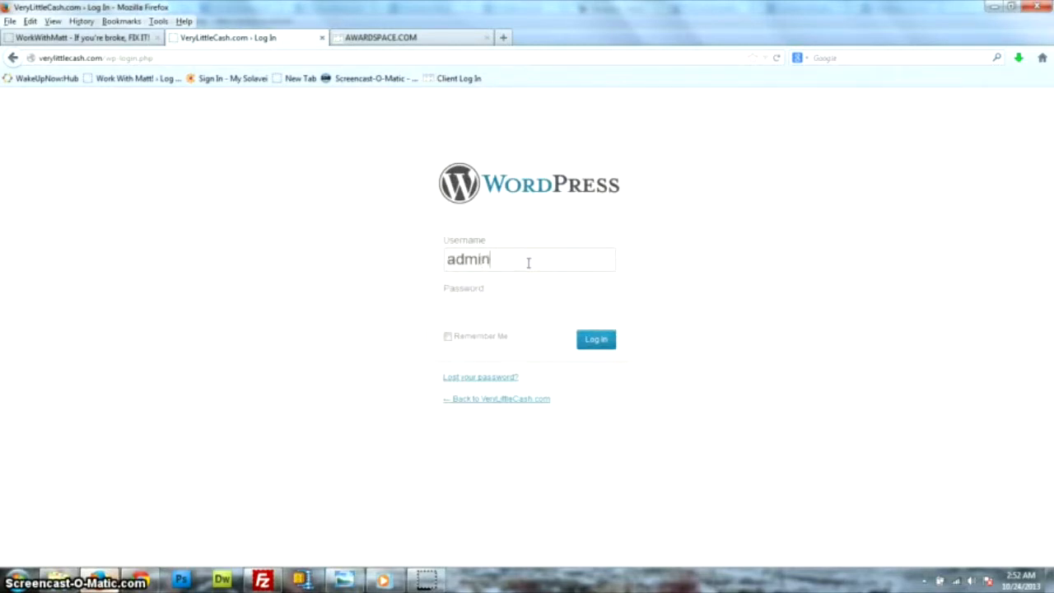
{"action": "key", "text": "Tab"}
{"action": "type", "text": "••••••"}
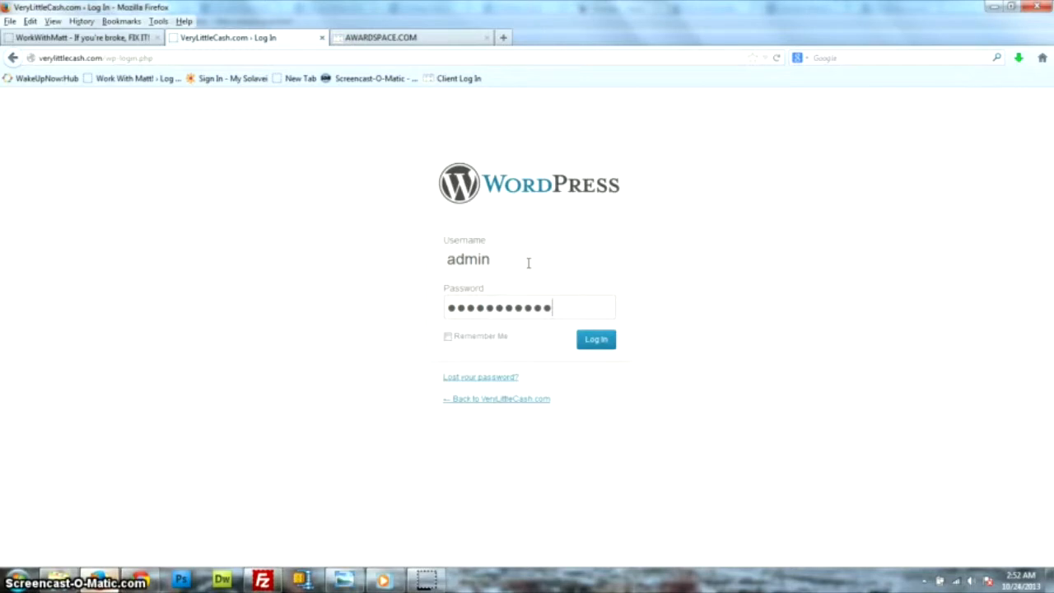
{"action": "type", "text": "•••••"}
{"action": "key", "text": "Return"}
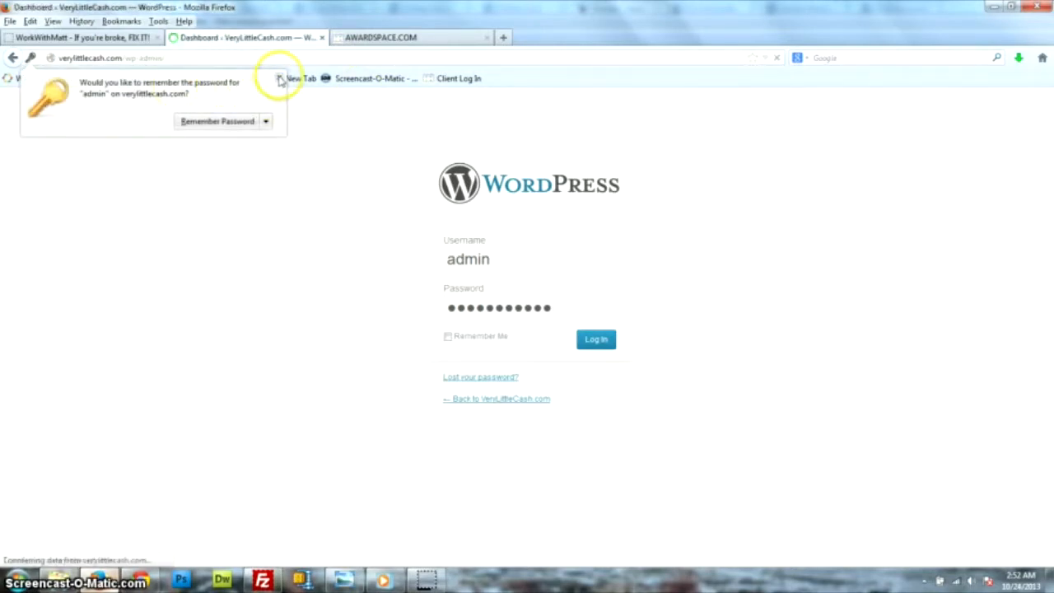
{"action": "left_click", "coordinate": [279, 78]}
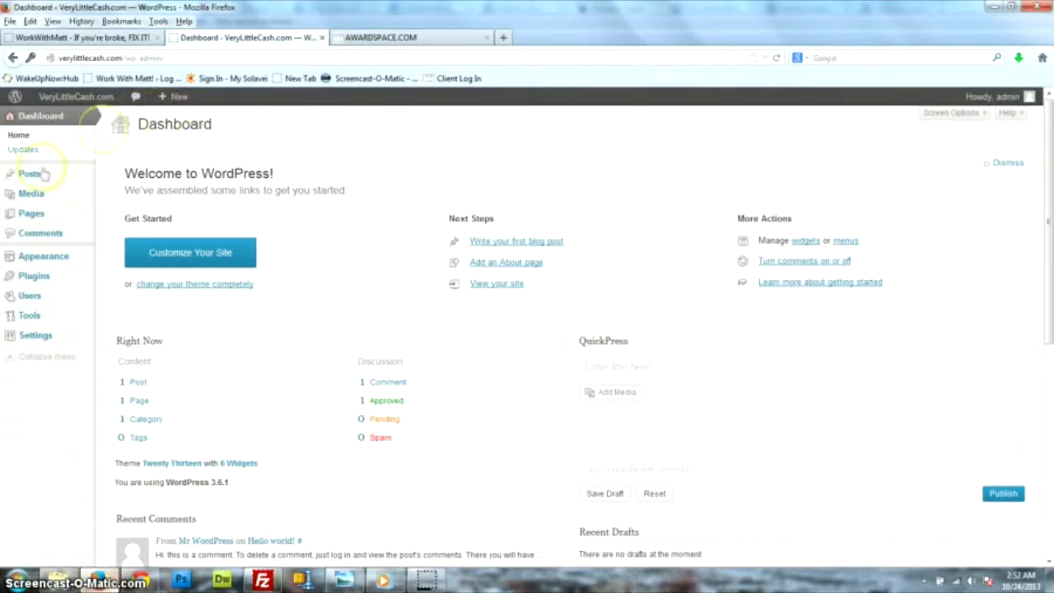
Start an empty draft in the Add New Post editor from the Posts menu.
{"action": "mouse_move", "coordinate": [35, 262]}
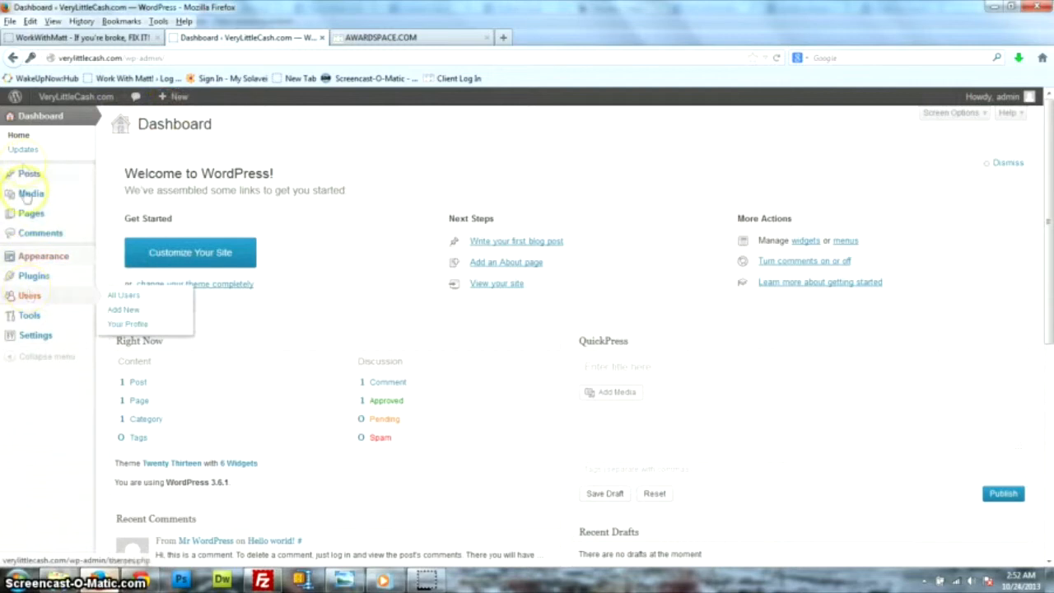
{"action": "mouse_move", "coordinate": [49, 175]}
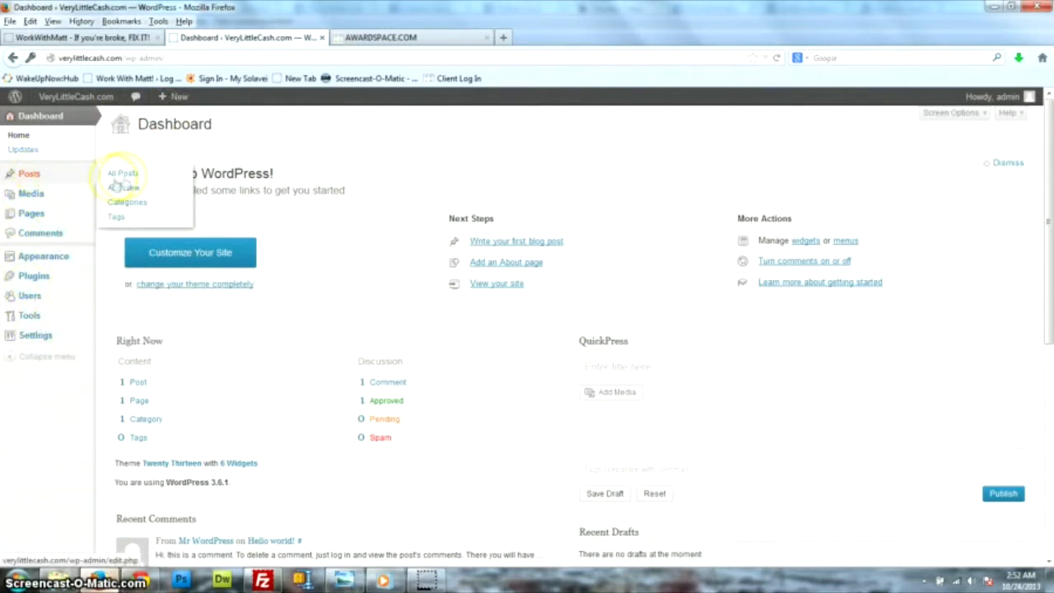
{"action": "left_click", "coordinate": [120, 188]}
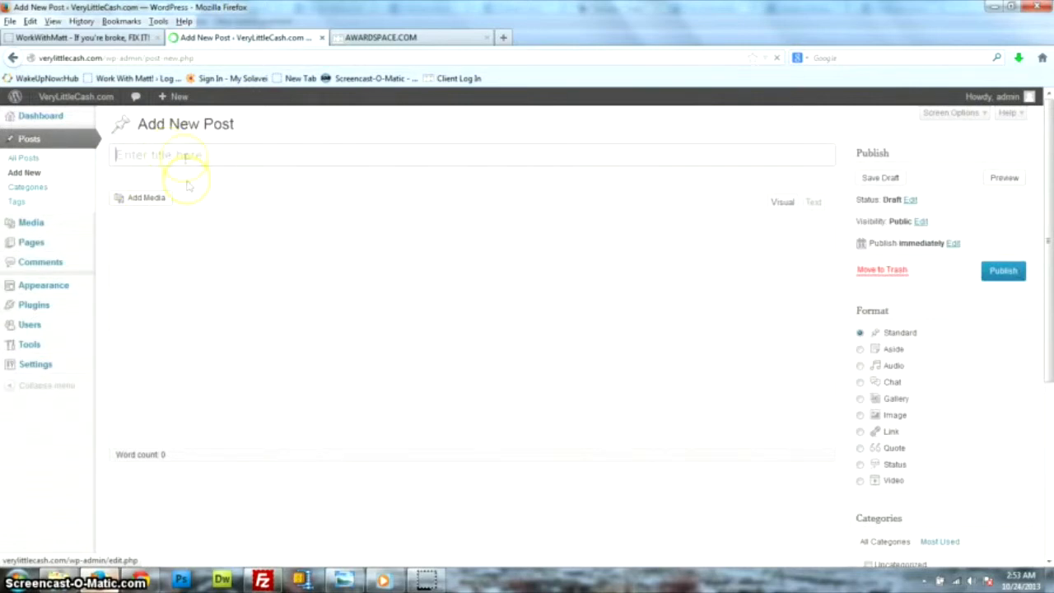
Try the Audio and Gallery post formats, leaving the empty draft on Standard.
{"action": "left_click", "coordinate": [166, 272]}
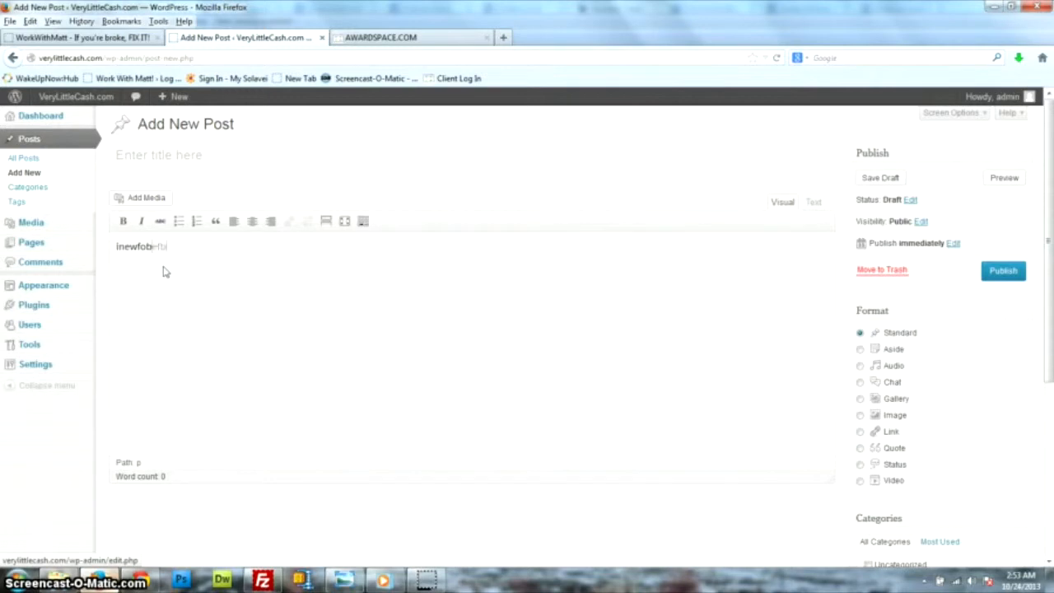
{"action": "type", "text": "i"}
{"action": "left_click", "coordinate": [861, 365]}
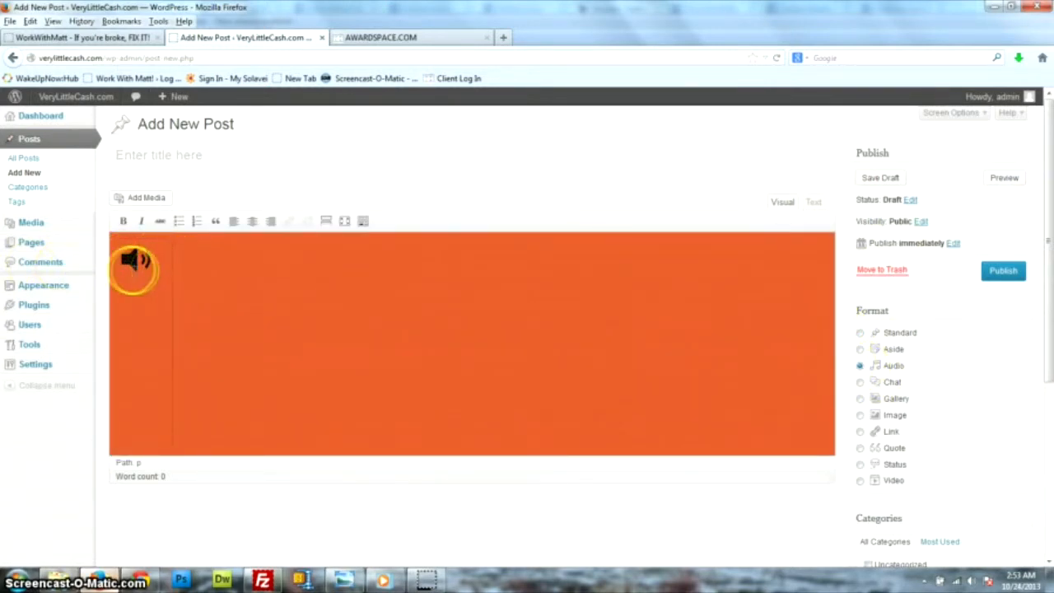
{"action": "left_click", "coordinate": [860, 333]}
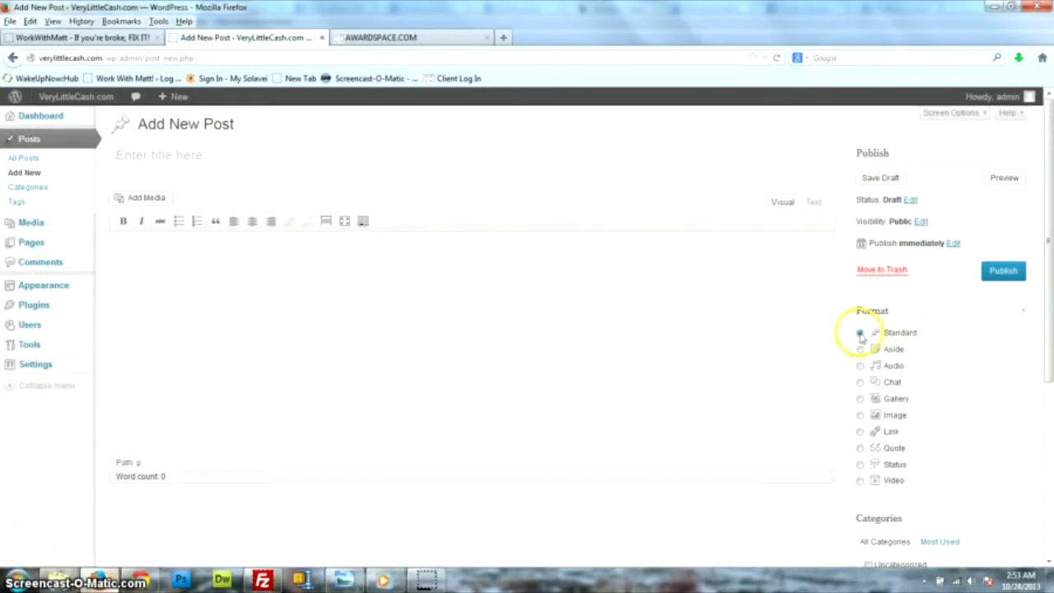
{"action": "left_click", "coordinate": [859, 399]}
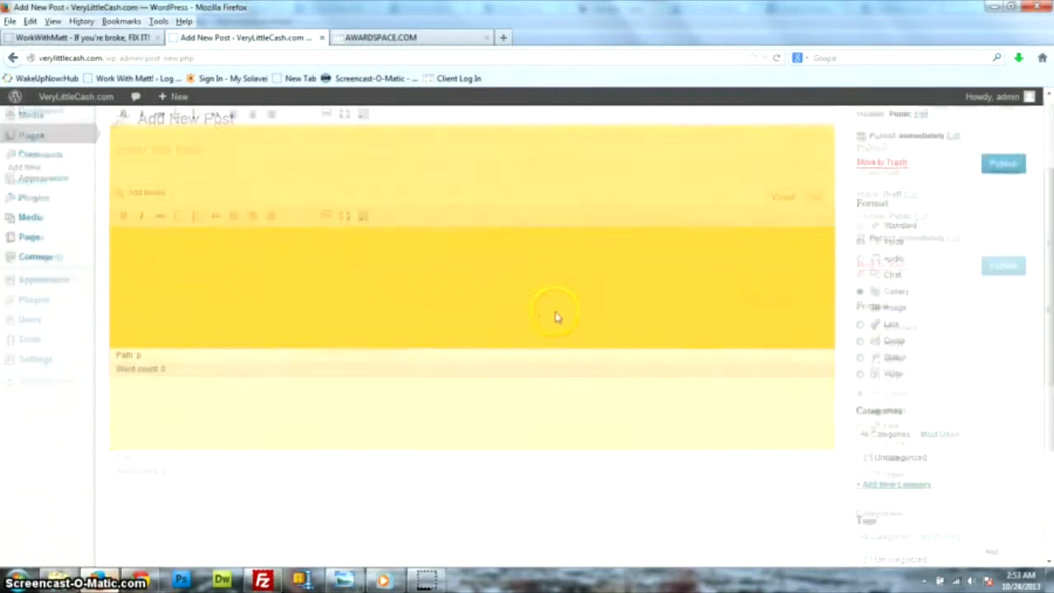
{"action": "scroll", "coordinate": [544, 317], "scroll_direction": "down", "scroll_amount": 2}
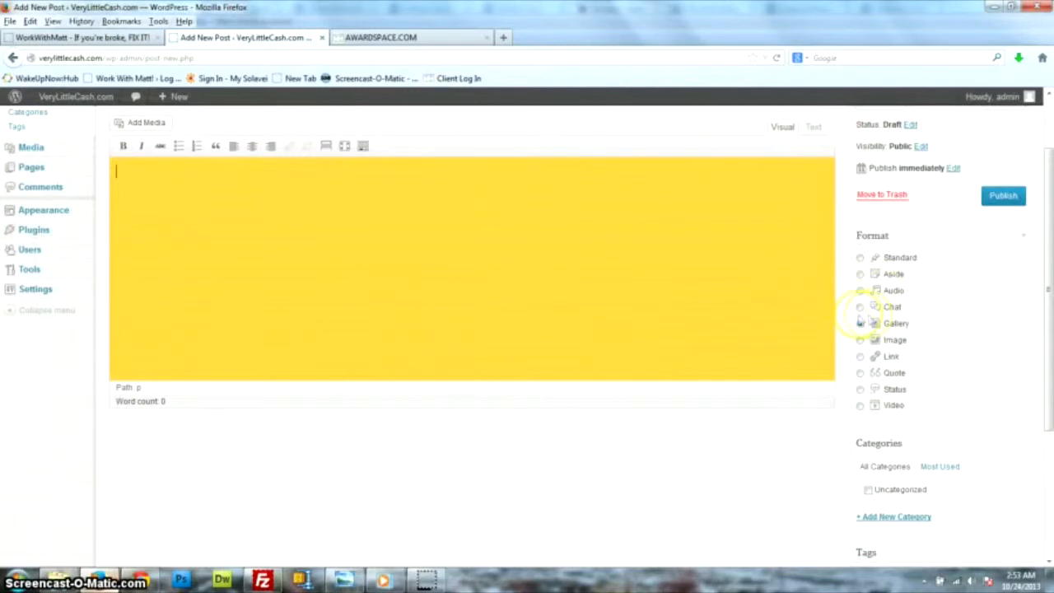
{"action": "left_click", "coordinate": [860, 258]}
Go to the Posts > Categories page, which lists only Uncategorized.
{"action": "scroll", "coordinate": [881, 288], "scroll_direction": "up", "scroll_amount": 2}
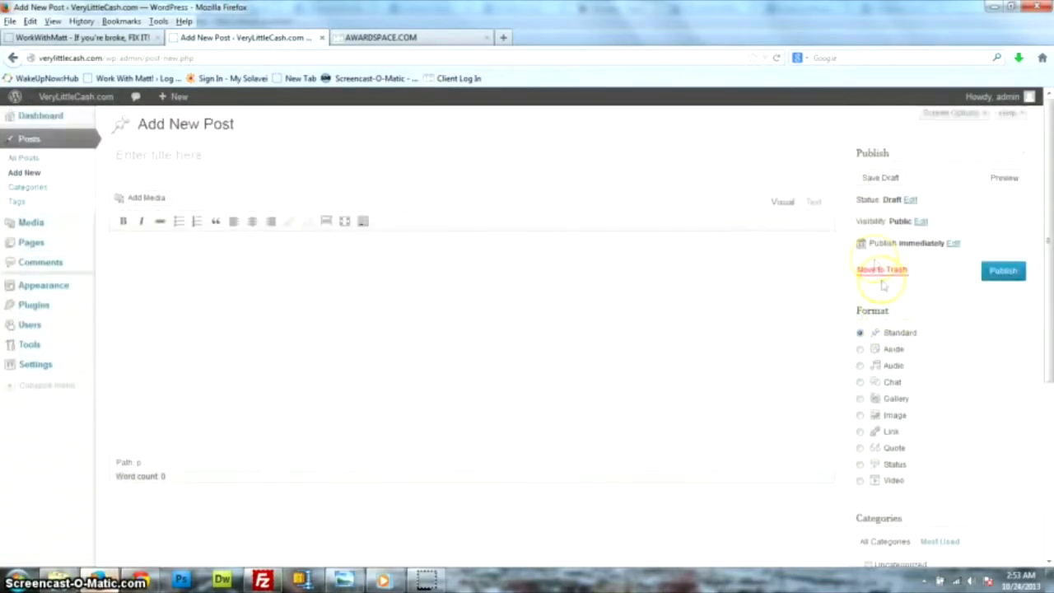
{"action": "mouse_move", "coordinate": [41, 228]}
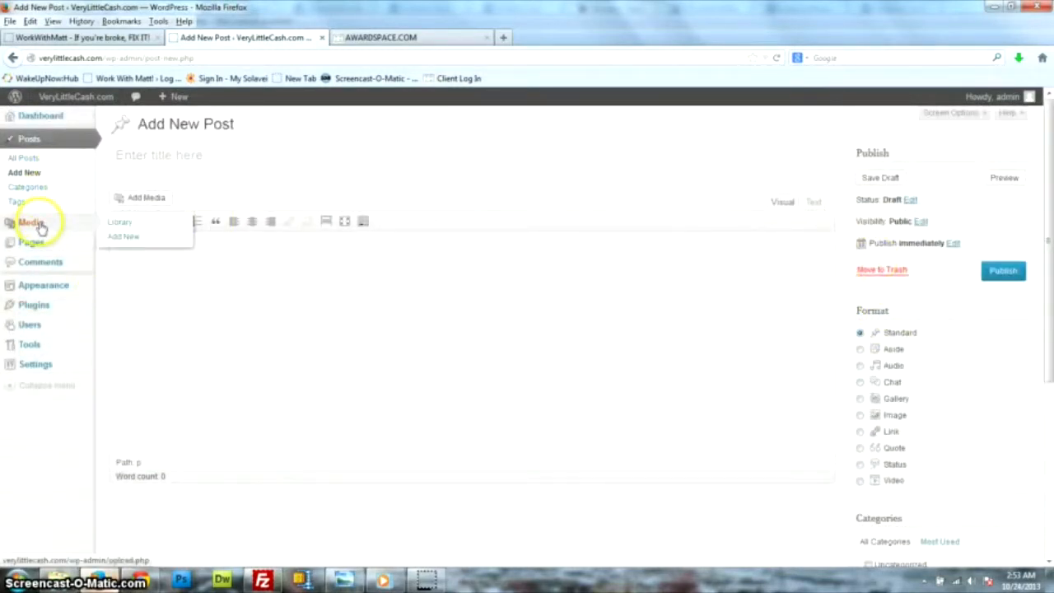
{"action": "left_click", "coordinate": [33, 188]}
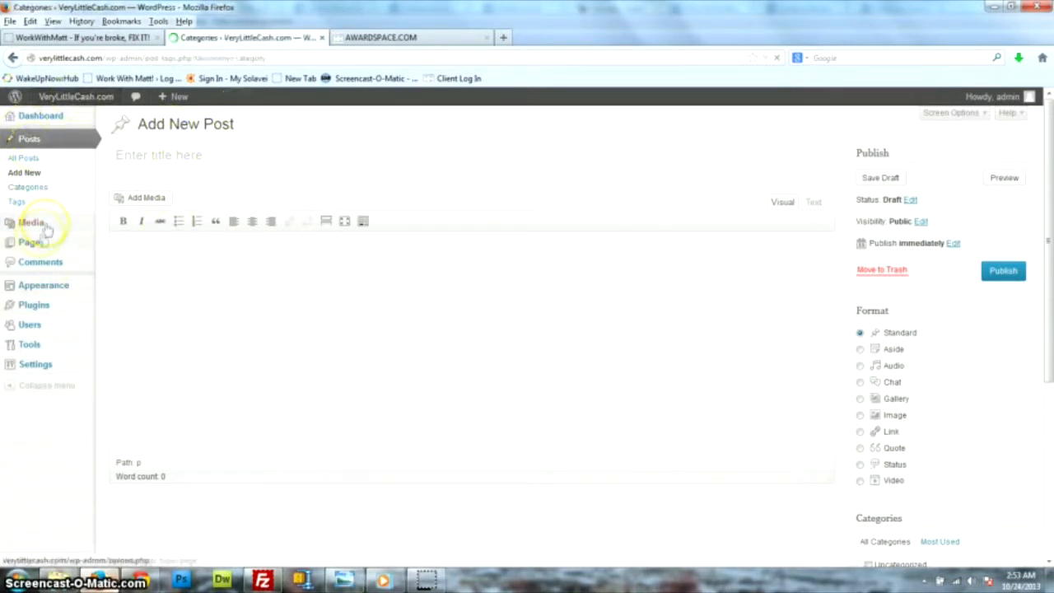
Visit Media > Add New and Pages, then reach Appearance > Themes with Twenty Thirteen current.
{"action": "mouse_move", "coordinate": [33, 224]}
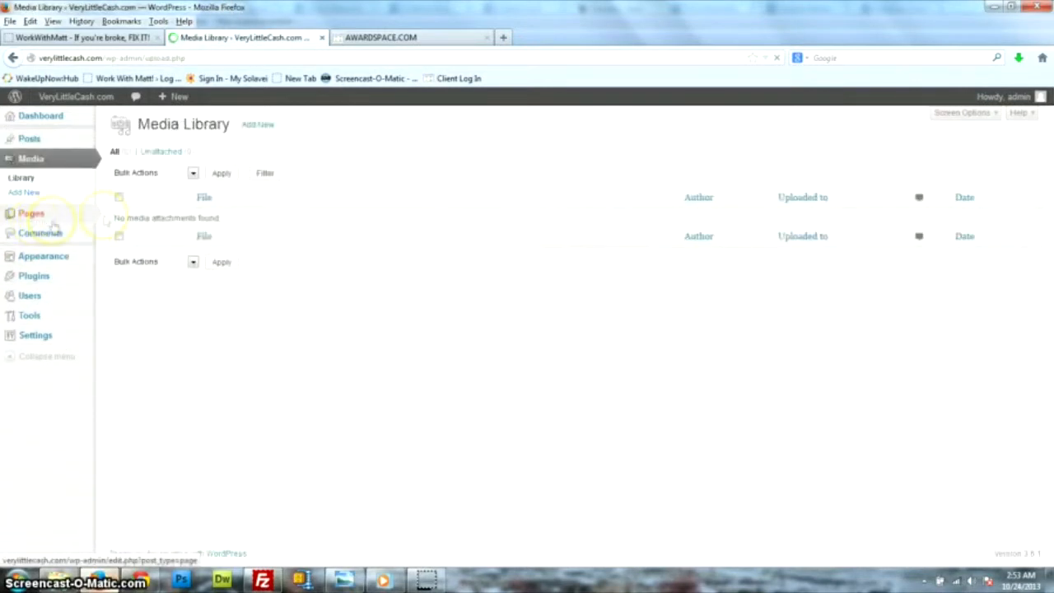
{"action": "left_click", "coordinate": [256, 126]}
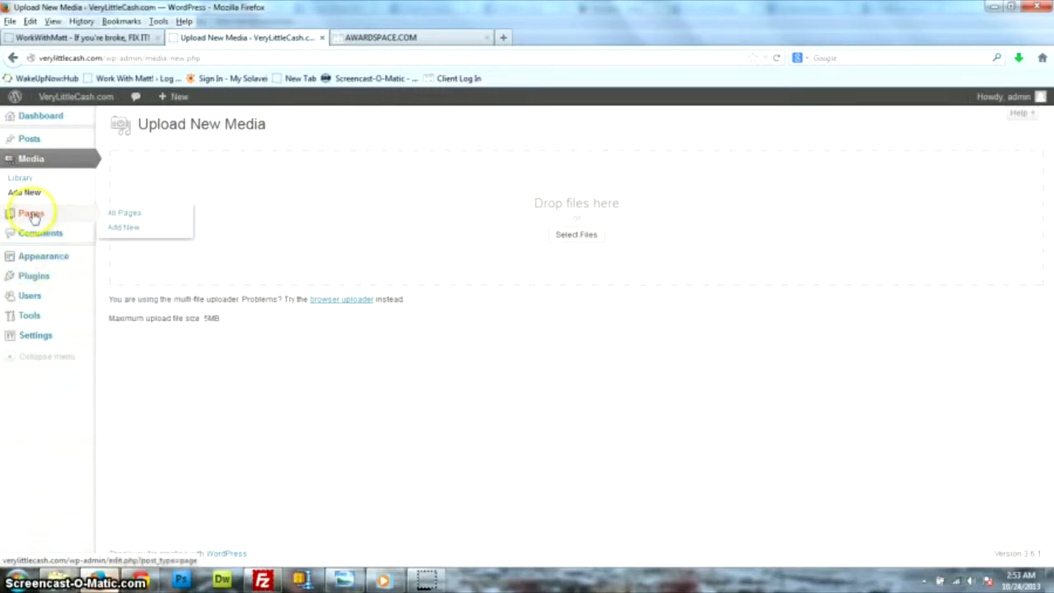
{"action": "left_click", "coordinate": [33, 216]}
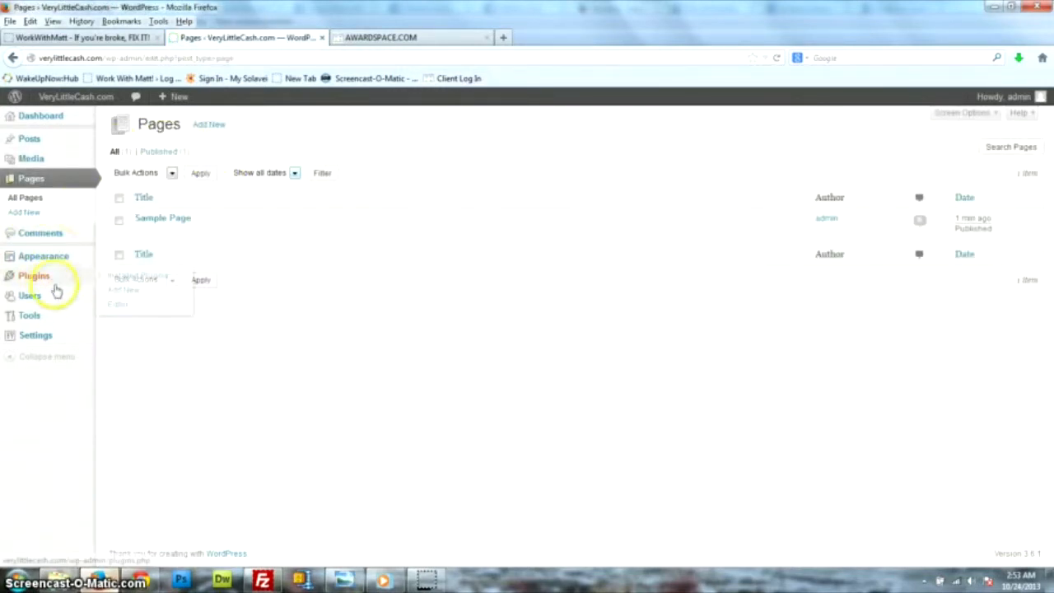
{"action": "mouse_move", "coordinate": [43, 262]}
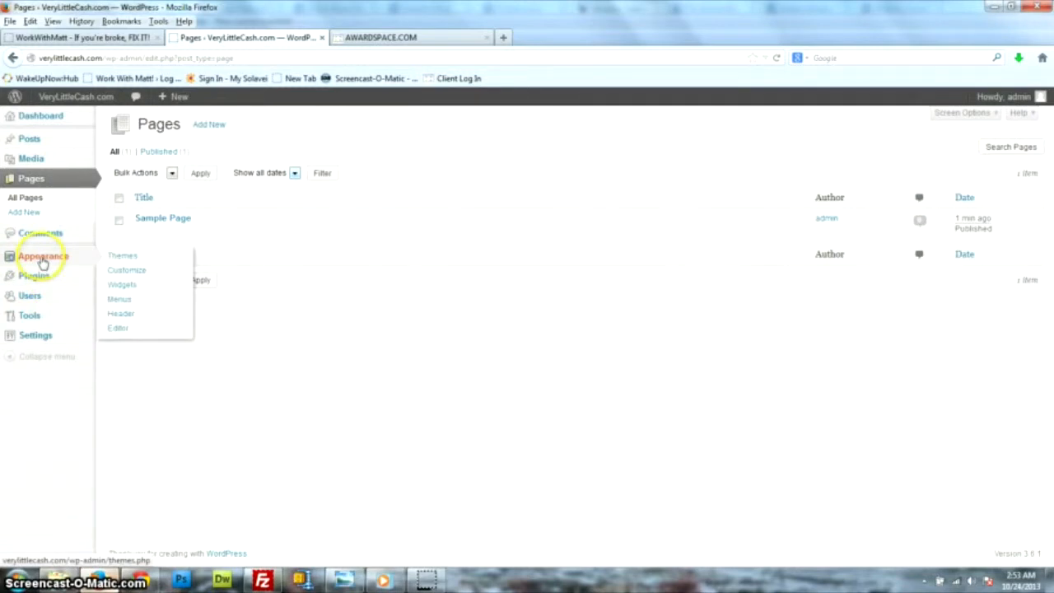
{"action": "left_click", "coordinate": [118, 257]}
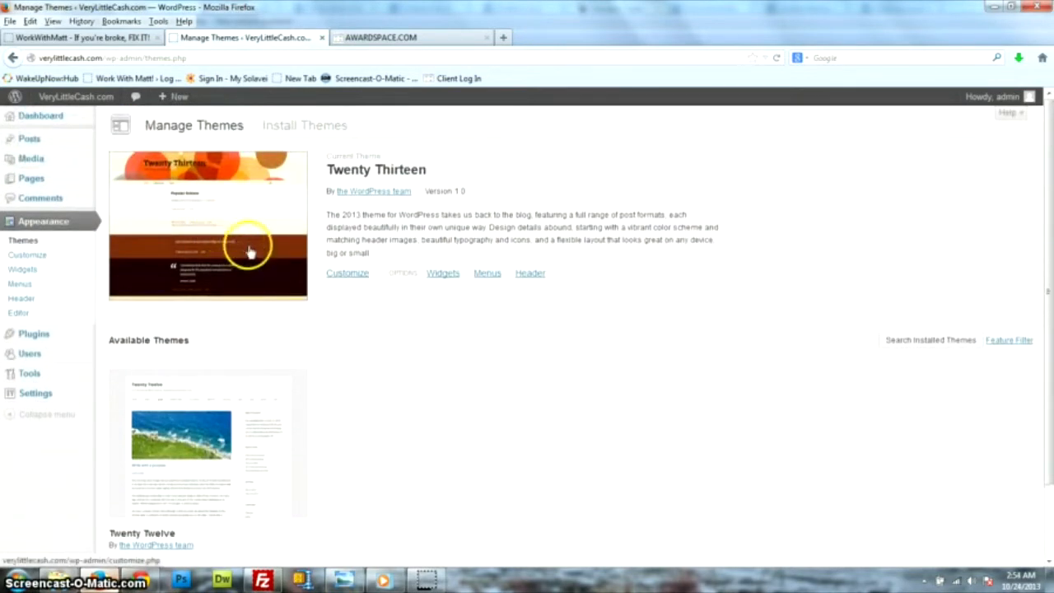
Activate the Twenty Twelve theme and visit the live verylittlecash.com site.
{"action": "scroll", "coordinate": [254, 285], "scroll_direction": "down", "scroll_amount": 2}
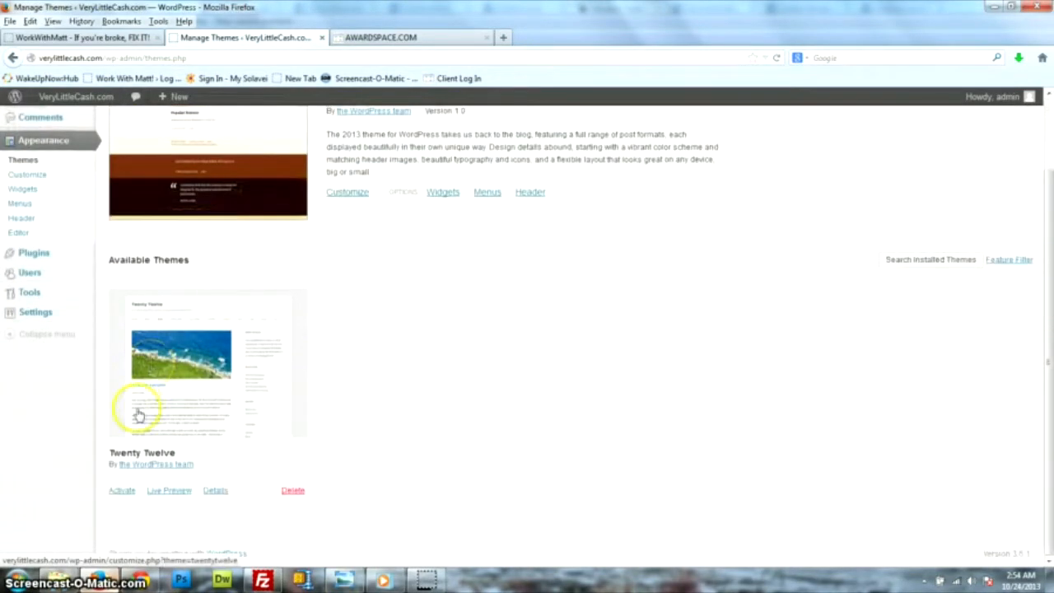
{"action": "left_click", "coordinate": [122, 492]}
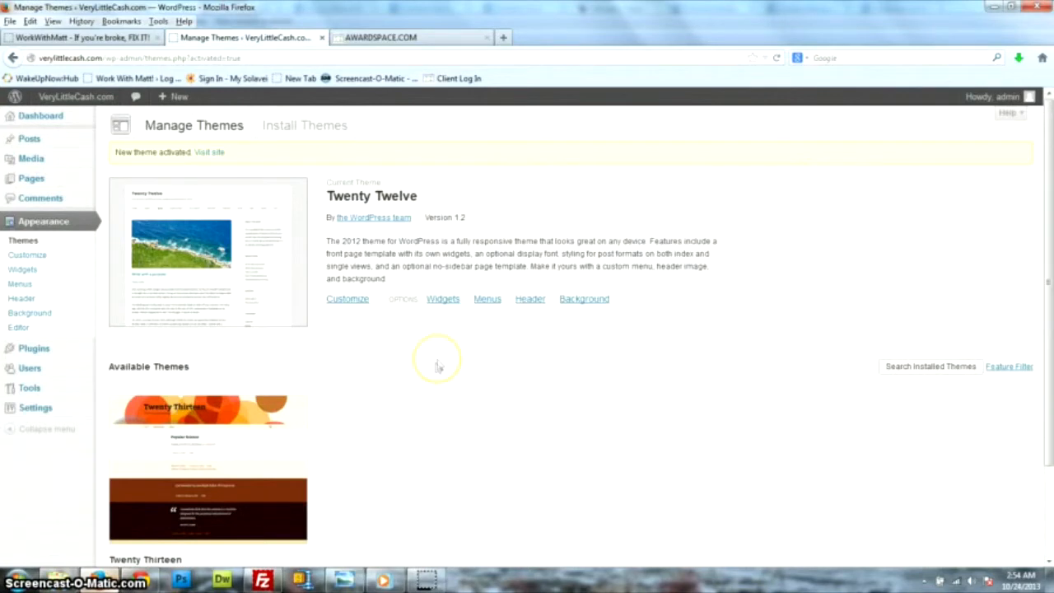
{"action": "left_click", "coordinate": [210, 154]}
{"action": "left_click", "coordinate": [252, 247]}
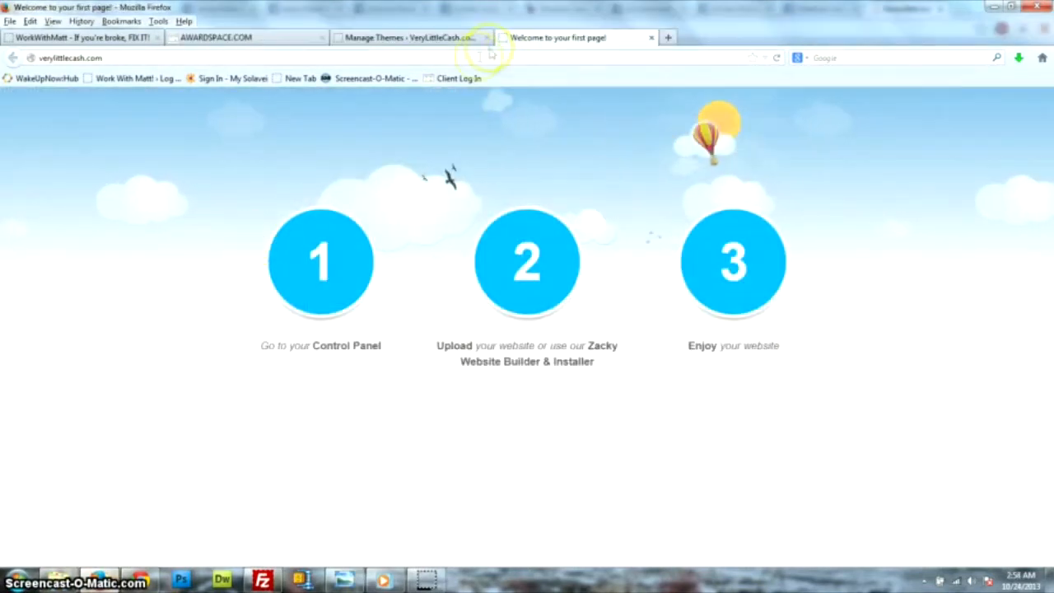
Reload verylittlecash.com to show the Twenty Twelve blog and scroll through its Hello world! post.
{"action": "left_click", "coordinate": [479, 58]}
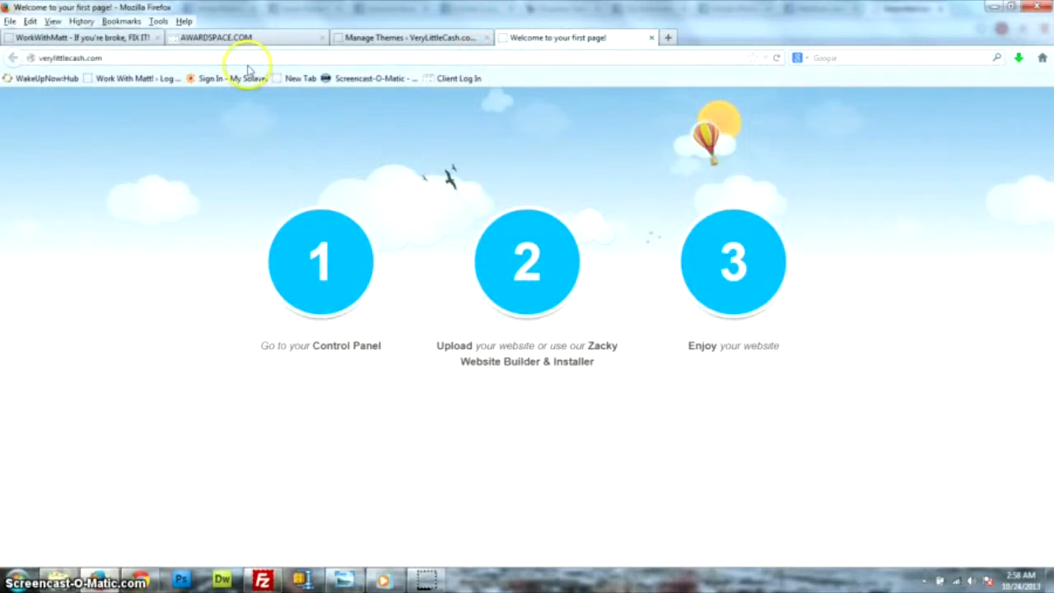
{"action": "left_click", "coordinate": [778, 59]}
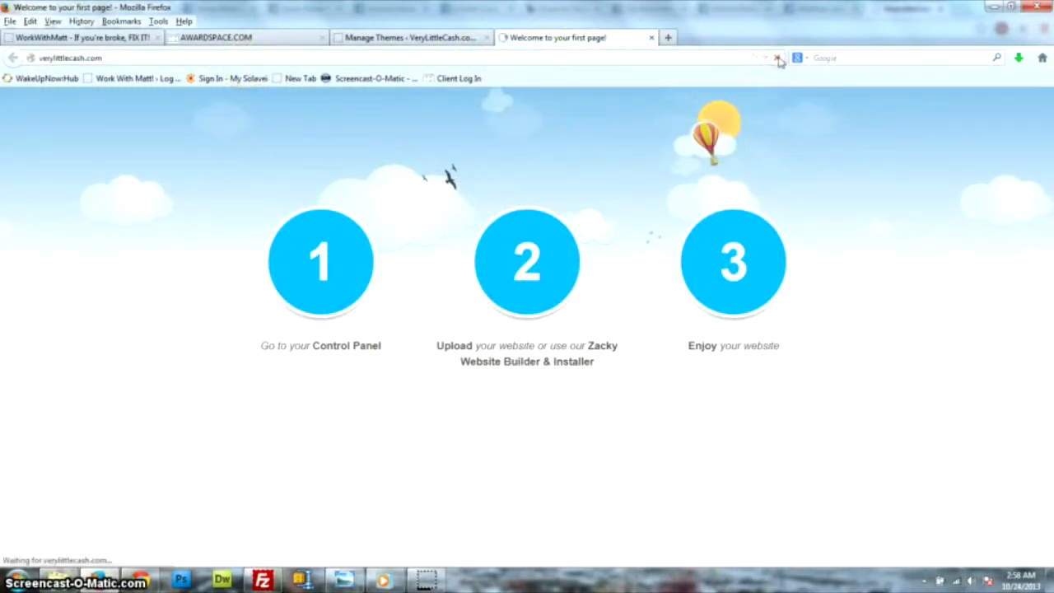
{"action": "left_click", "coordinate": [321, 128]}
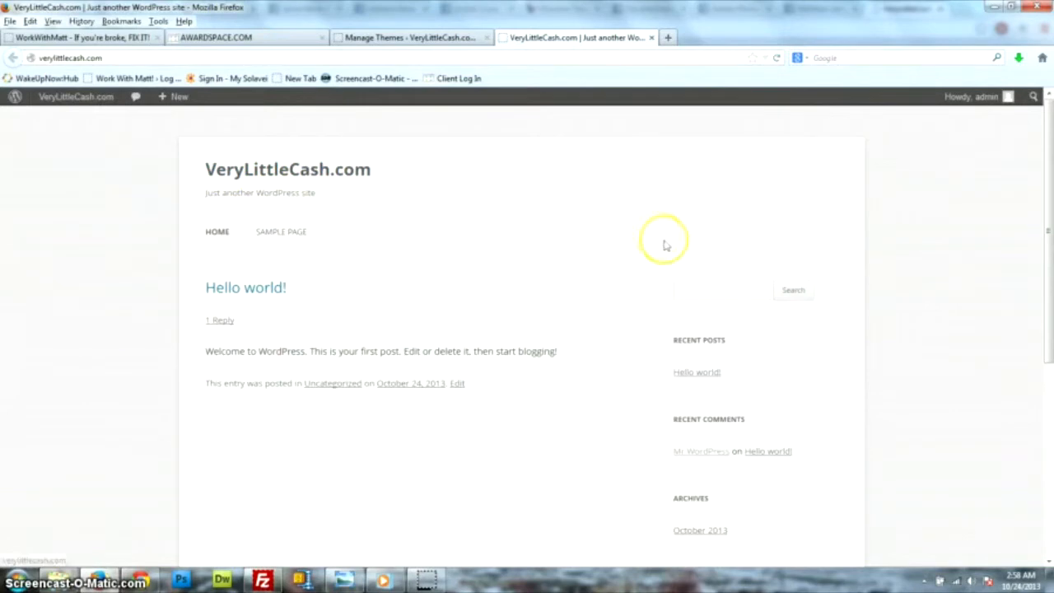
{"action": "left_click", "coordinate": [282, 170]}
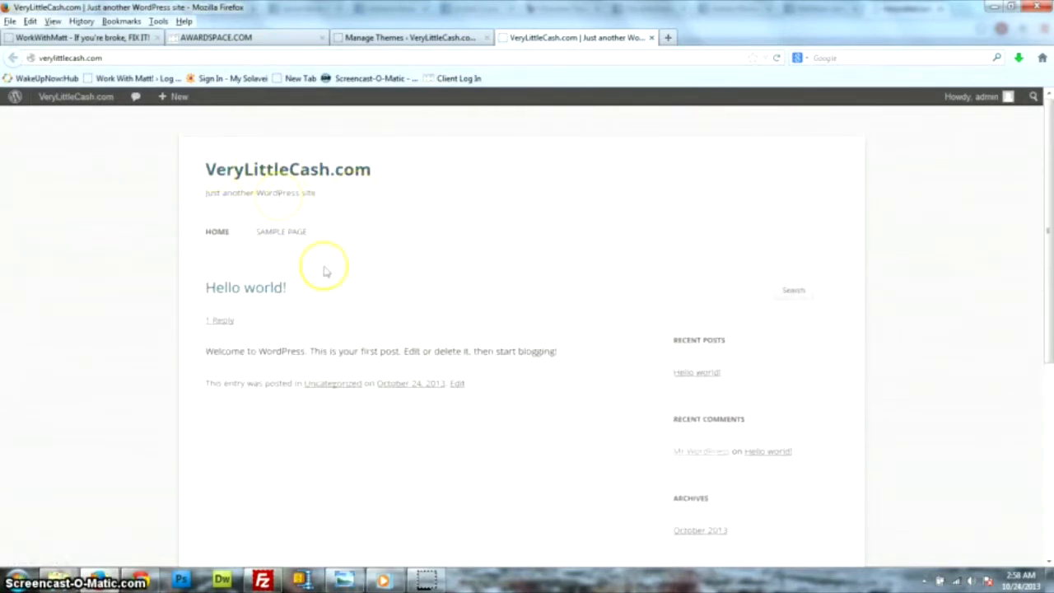
{"action": "scroll", "coordinate": [272, 272], "scroll_direction": "down", "scroll_amount": 2}
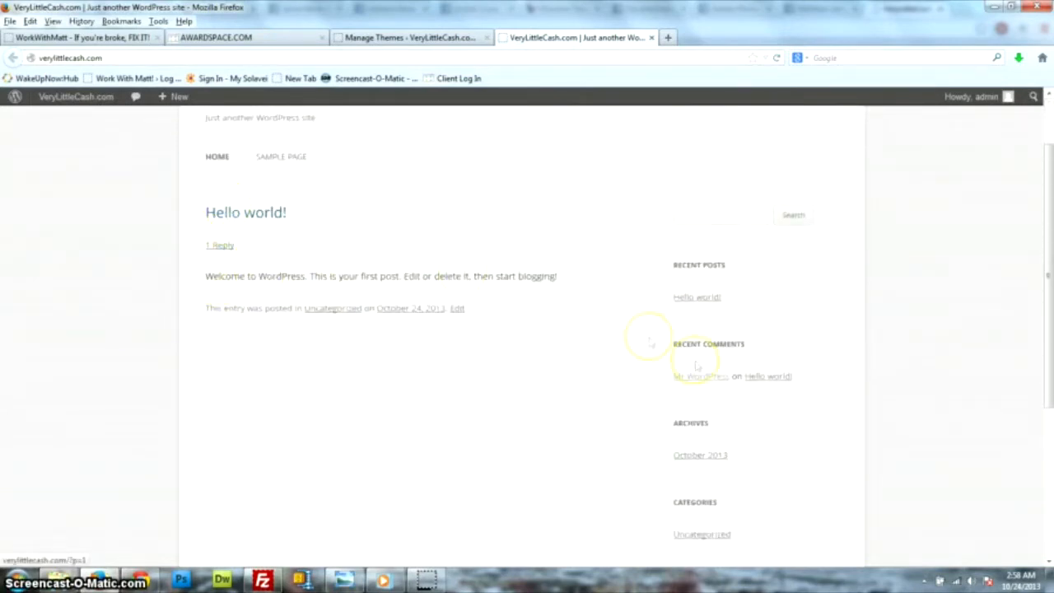
{"action": "scroll", "coordinate": [606, 344], "scroll_direction": "down", "scroll_amount": 5}
{"action": "left_click_drag", "start_coordinate": [1049, 428], "coordinate": [1049, 152]}
{"action": "left_click_drag", "start_coordinate": [213, 167], "coordinate": [488, 182]}
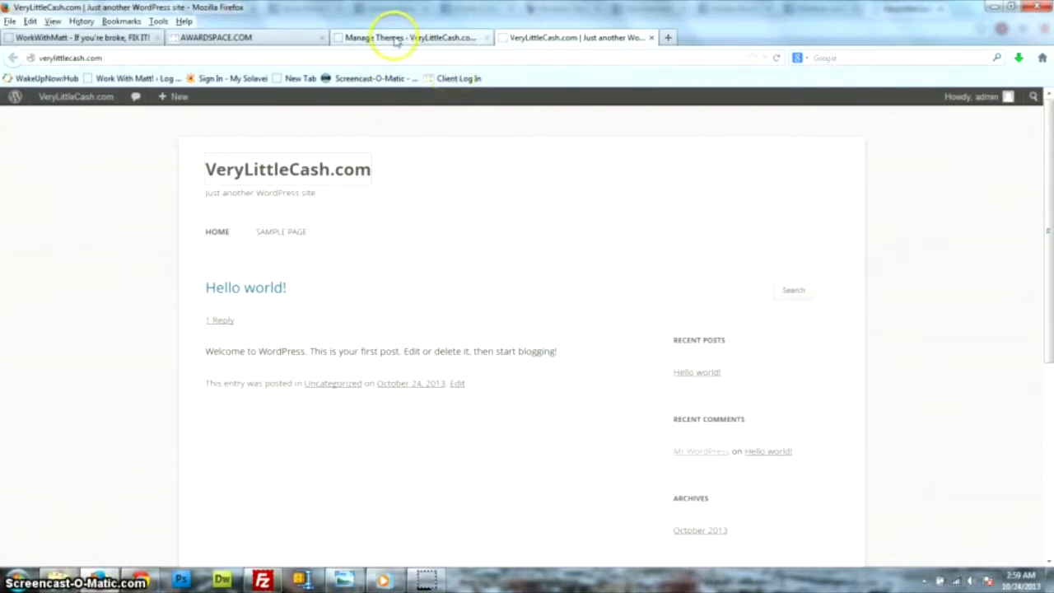
Switch to the Manage Themes tab, then to the WorkWithMatt marketing blog tab.
{"action": "left_click", "coordinate": [394, 37]}
{"action": "left_click", "coordinate": [113, 37]}
{"action": "mouse_move", "coordinate": [295, 210]}
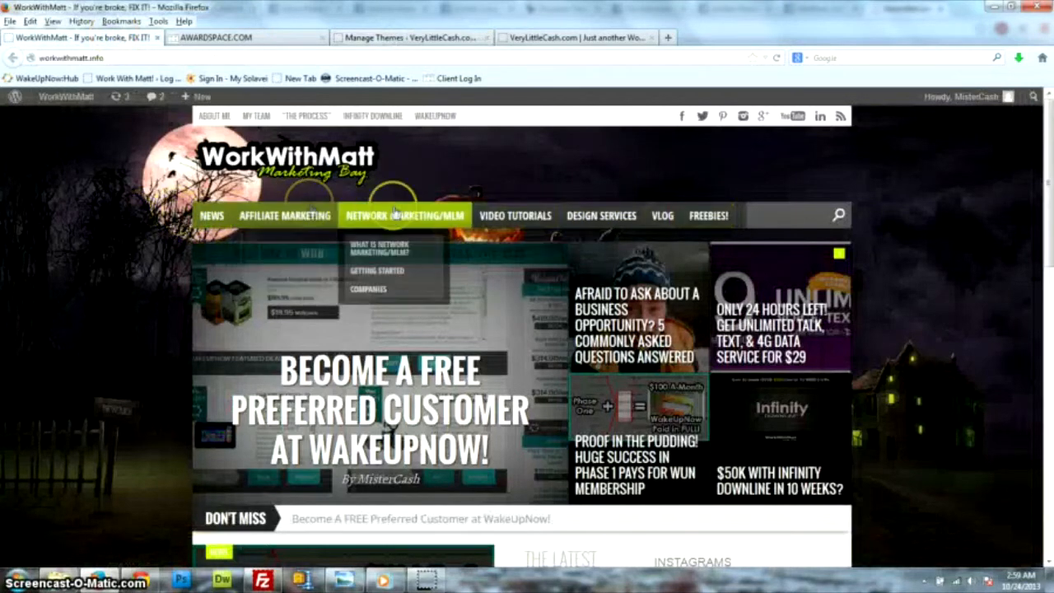